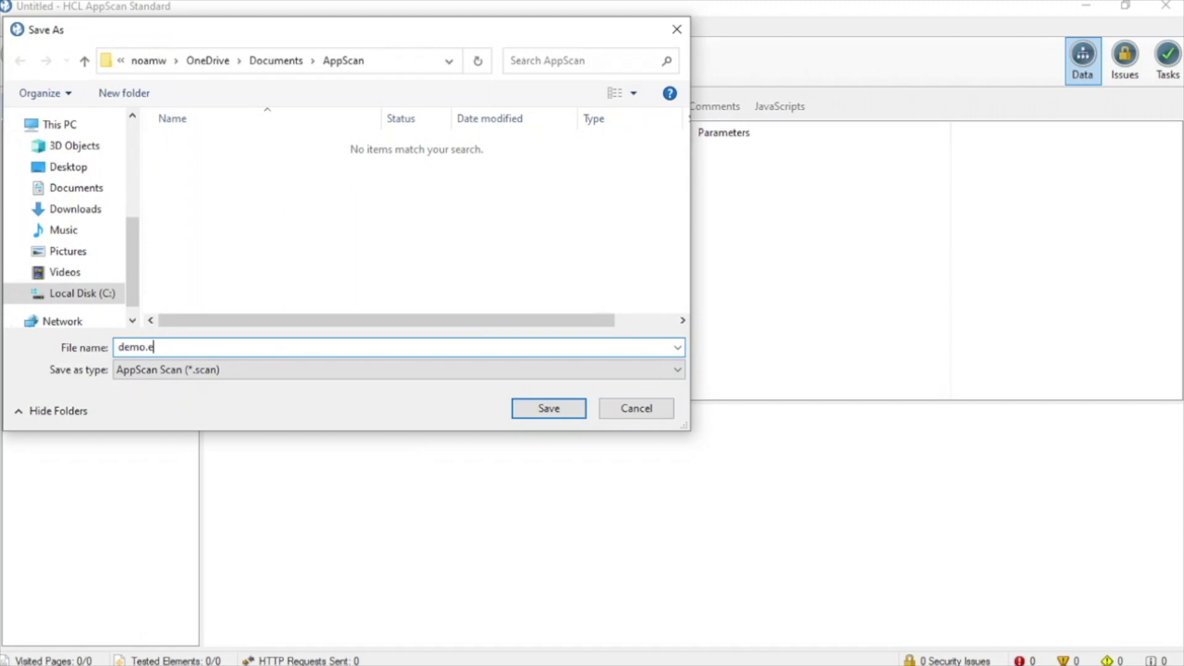
Save the scan in the AppScan documents folder under the file name demo.testfire.net.
type("fo")
type(".net")
key("Return")
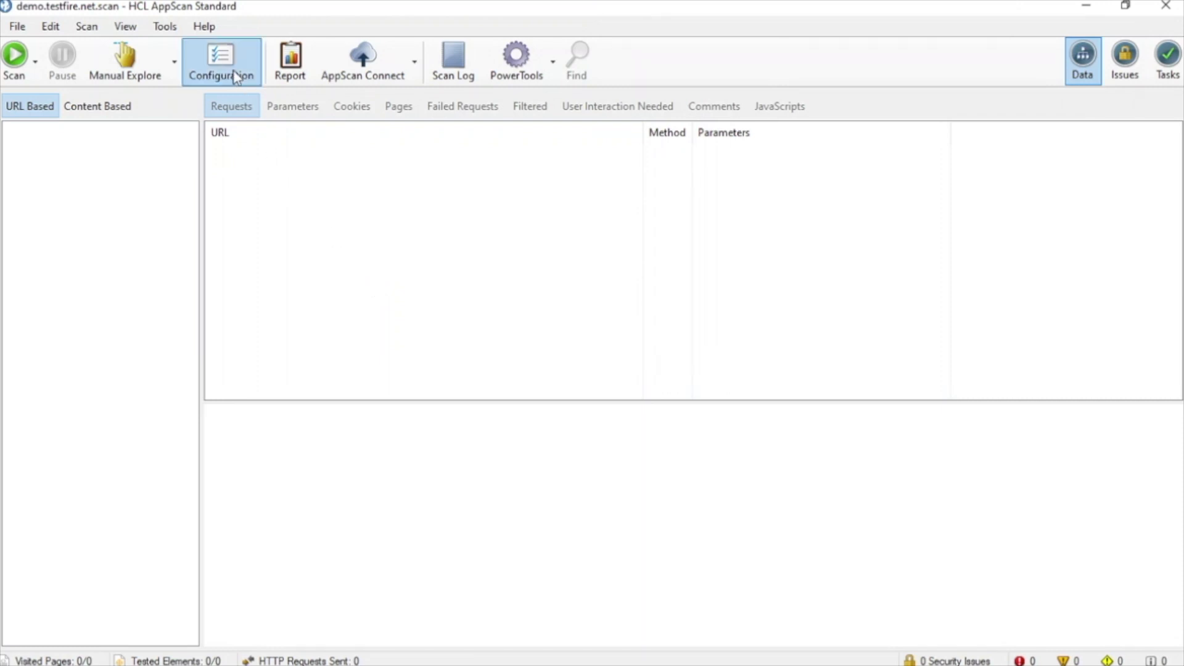
Delete the existing "demo testfire weekly" entry from the Scan Scheduler.
left_click(164, 26)
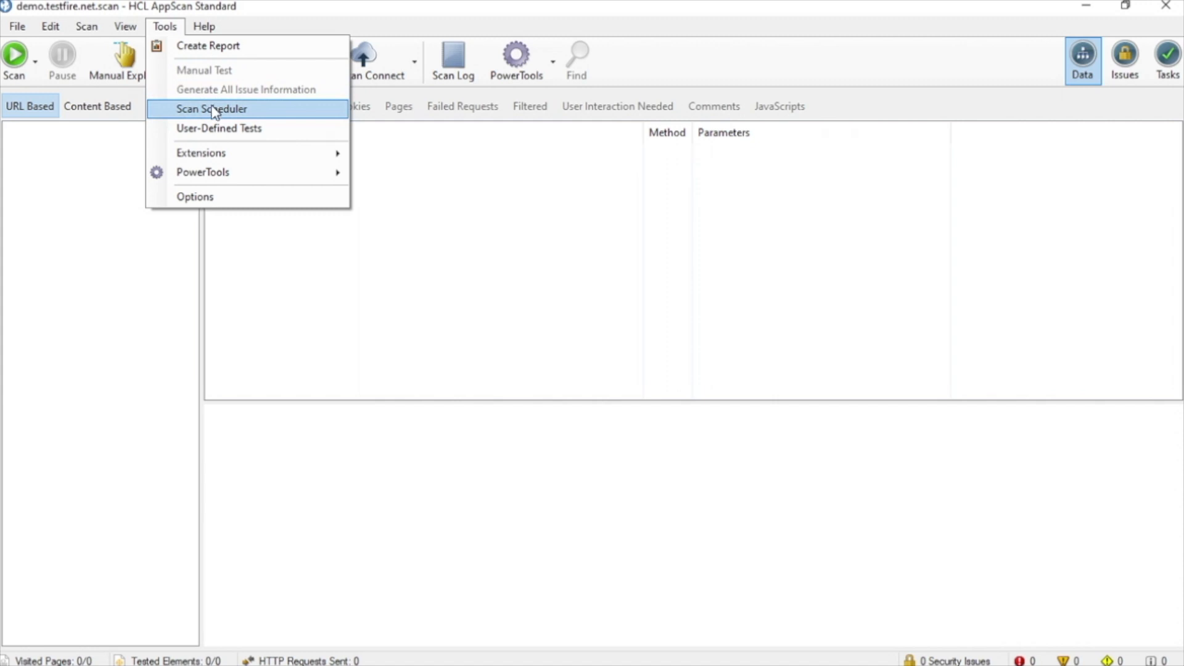
left_click(216, 110)
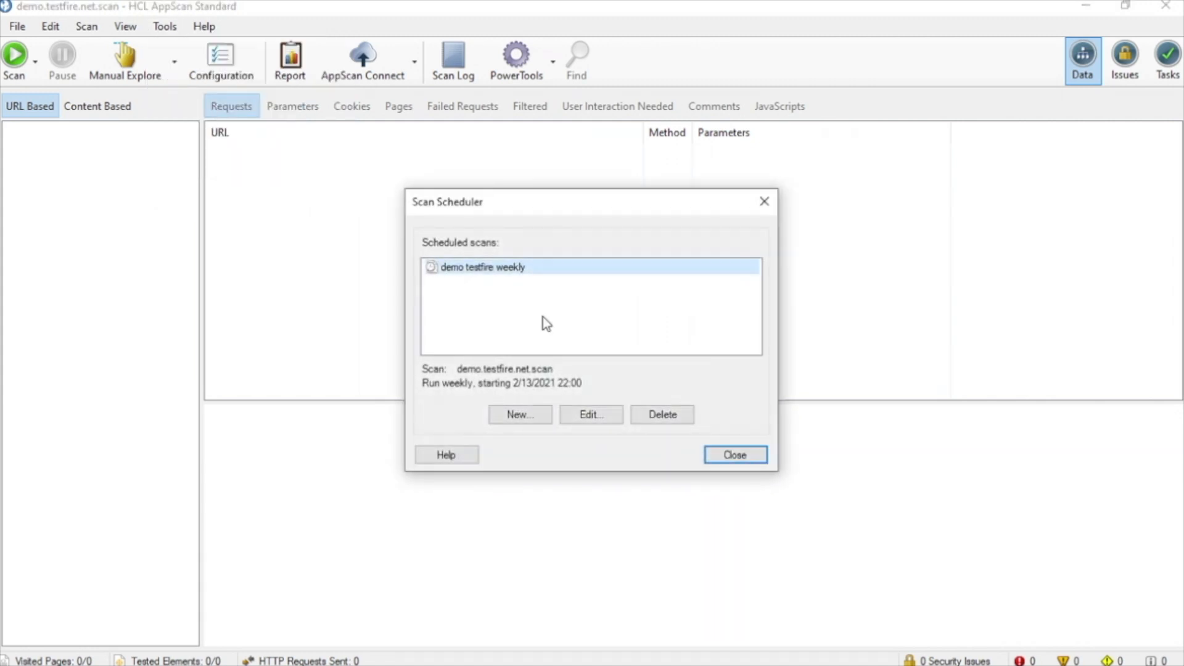
left_click(641, 415)
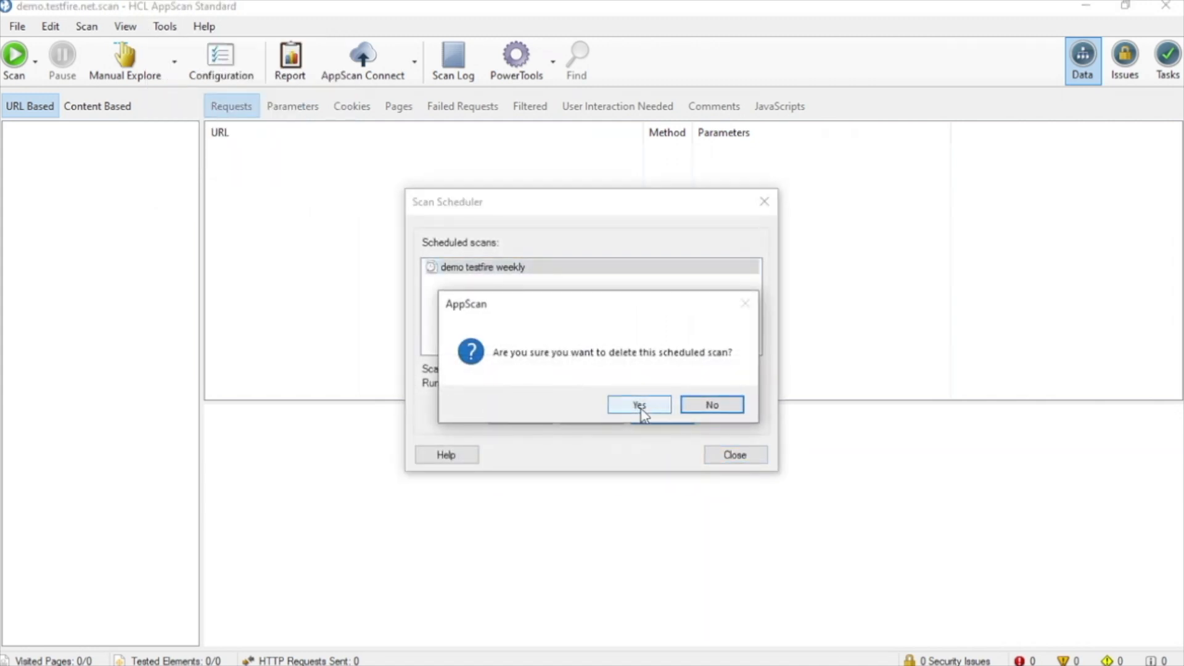
left_click(641, 407)
Create a new scheduled scan for the current scan and name it "demo.testfire weekly".
left_click(522, 415)
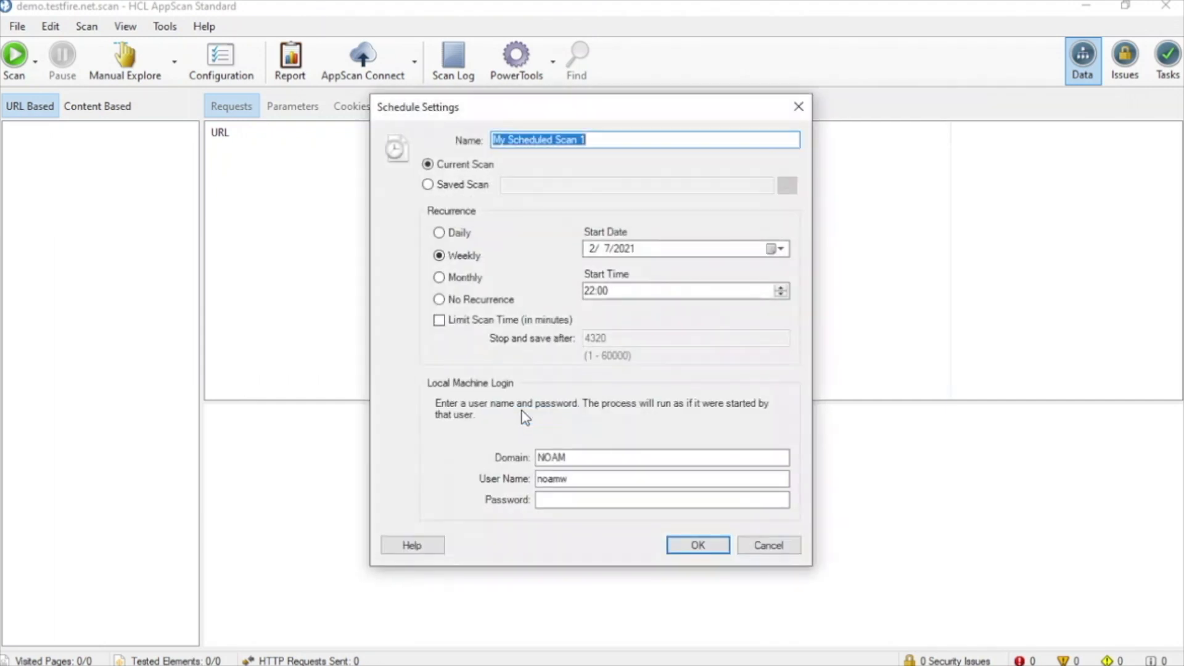
type("demo.testfire")
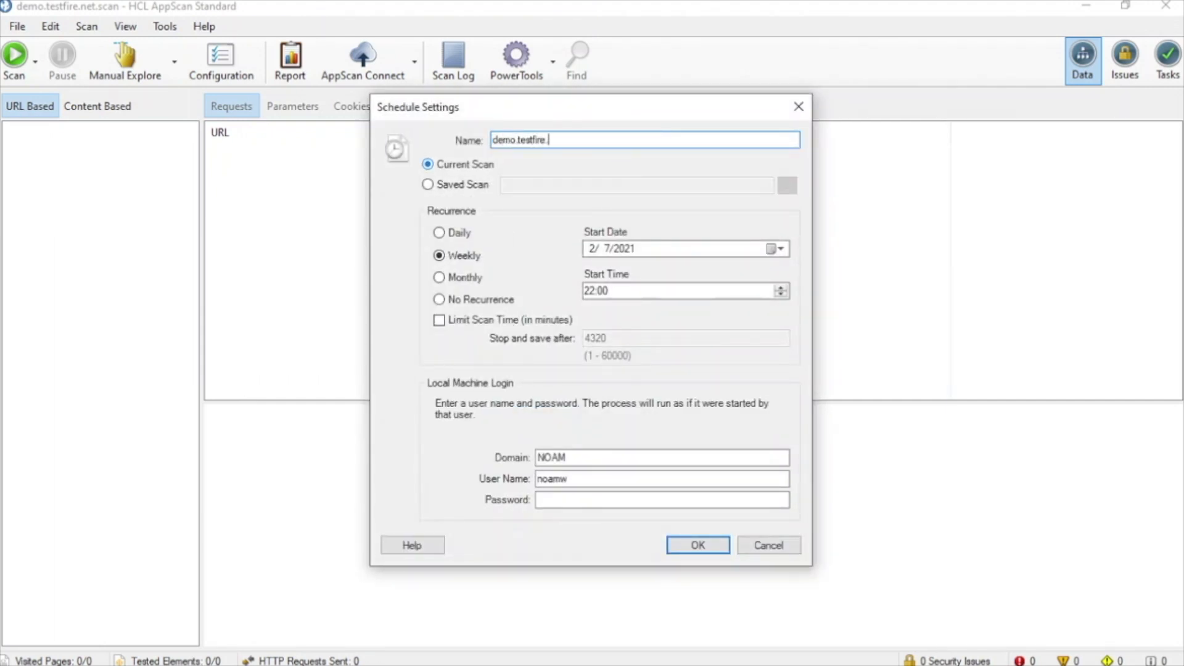
type(" weekly")
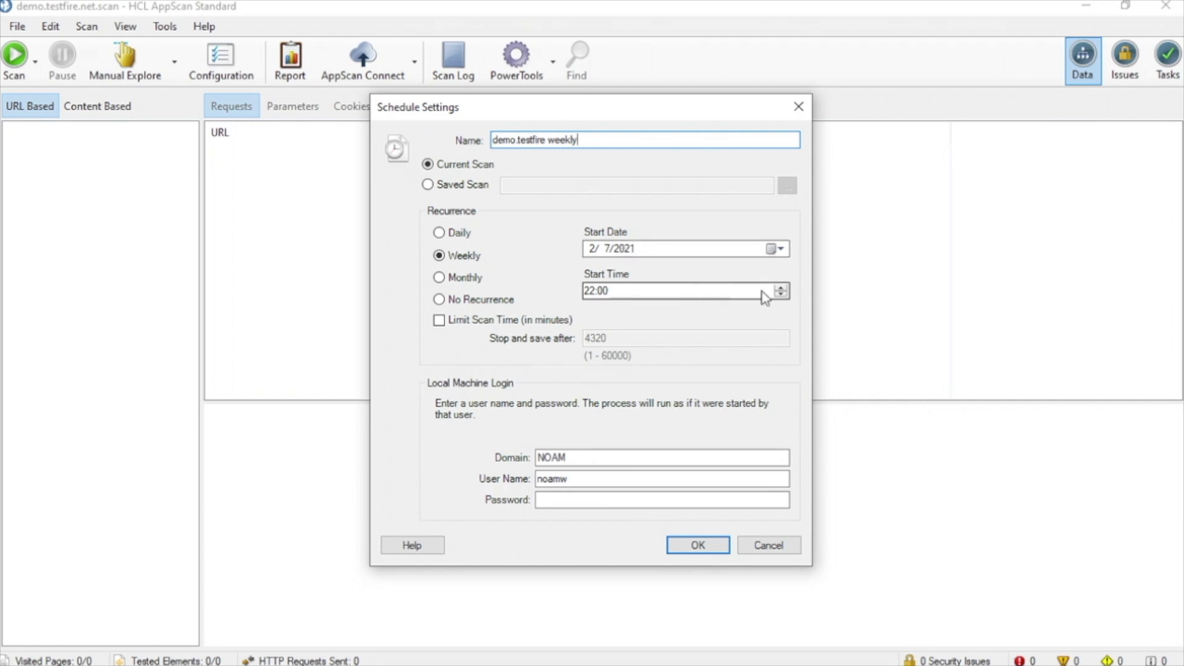
Set the schedule's start time to 01:00 and limit the scan time to 5 minutes.
left_click(708, 290)
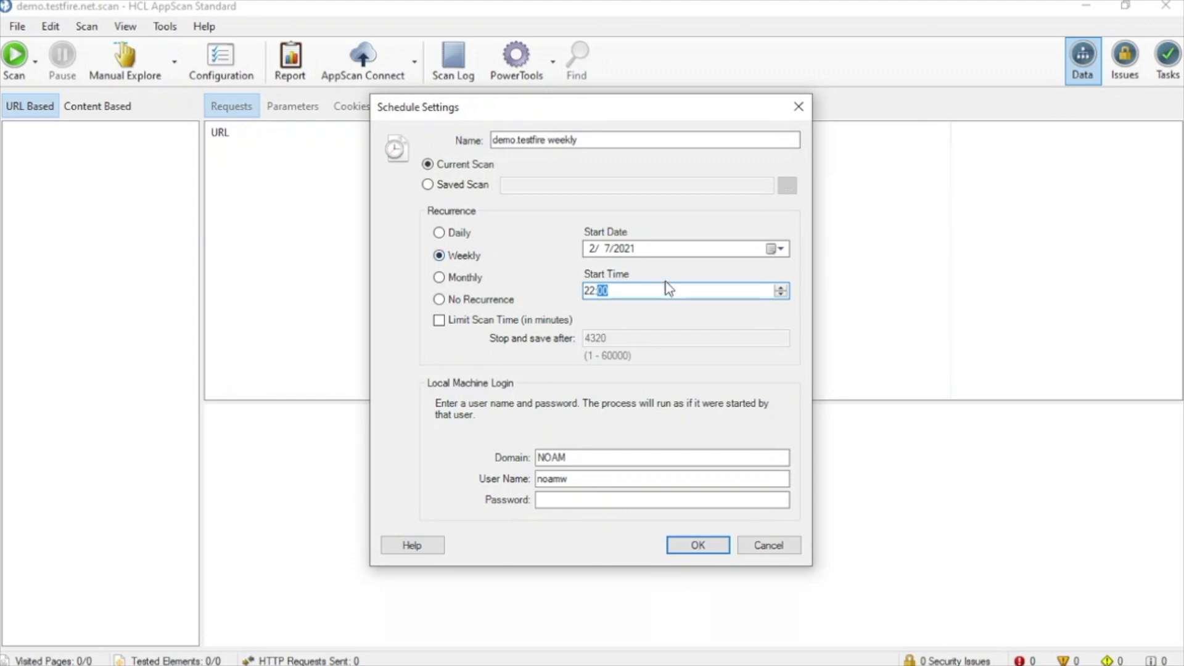
left_click(592, 291)
type("1")
left_click(439, 320)
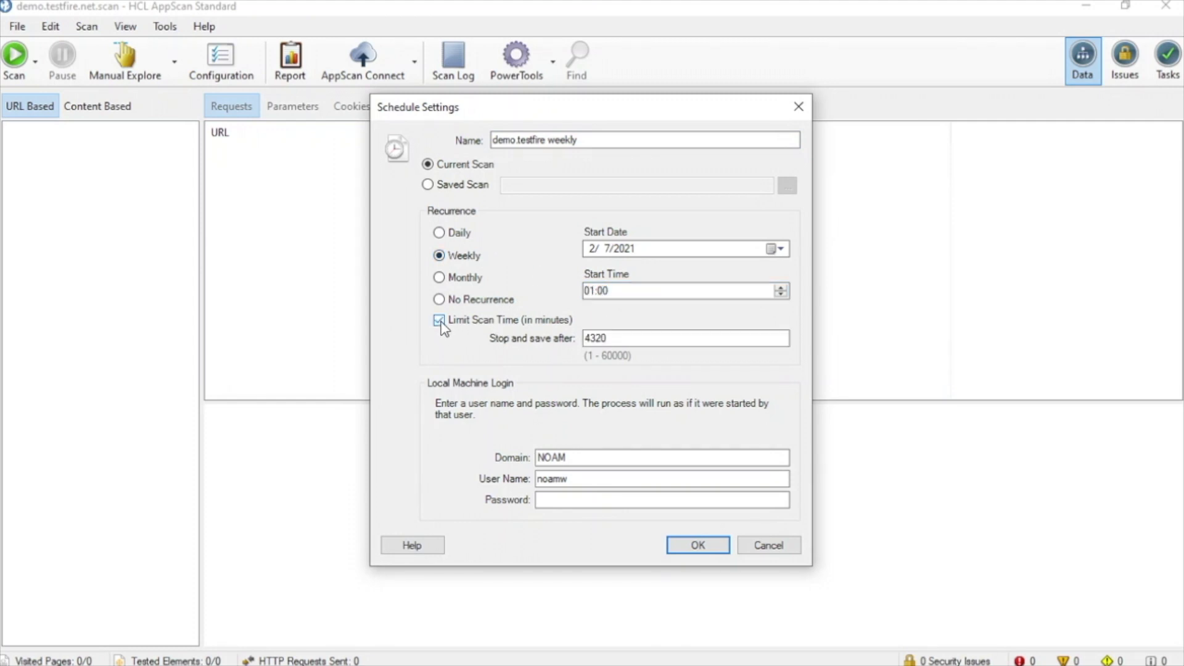
left_click_drag(601, 338, 482, 327)
type("60")
left_click_drag(613, 339, 453, 327)
type("5")
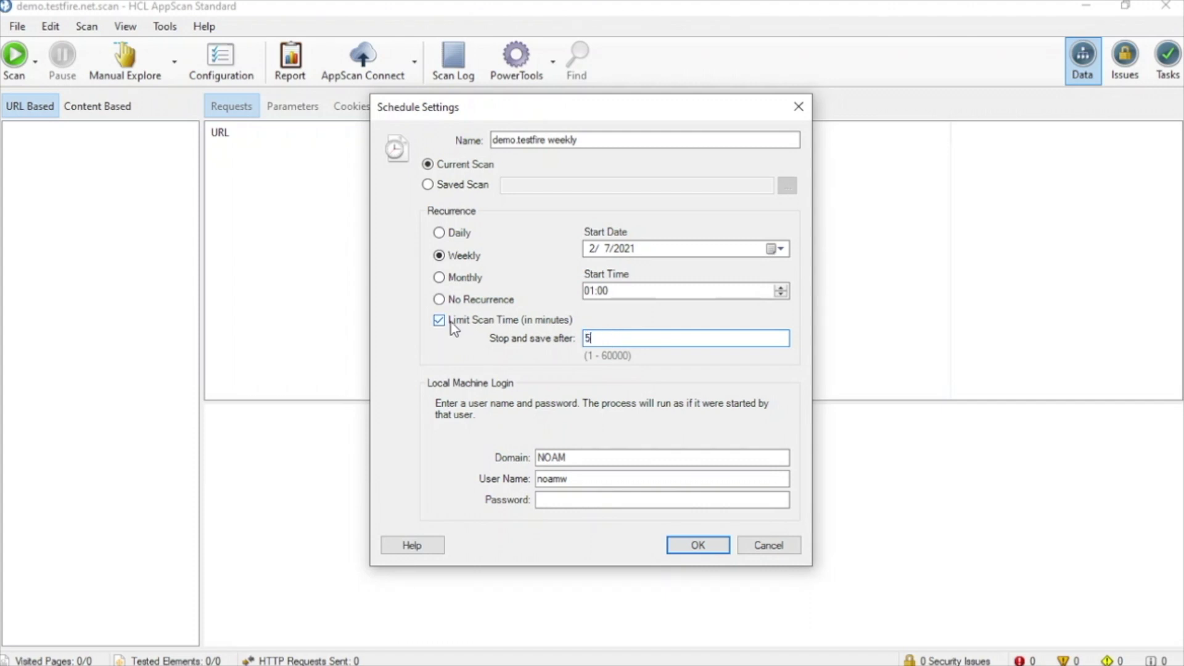
Enter the local machine login password and submit the schedule settings.
left_click(625, 505)
type("****")
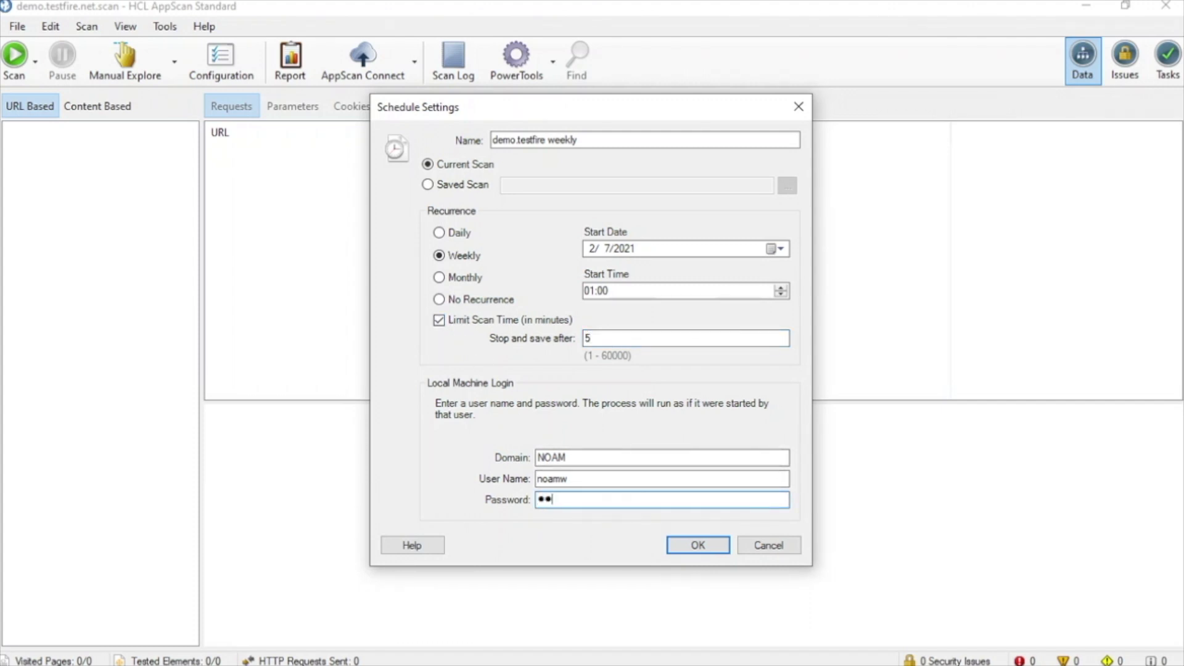
type("***")
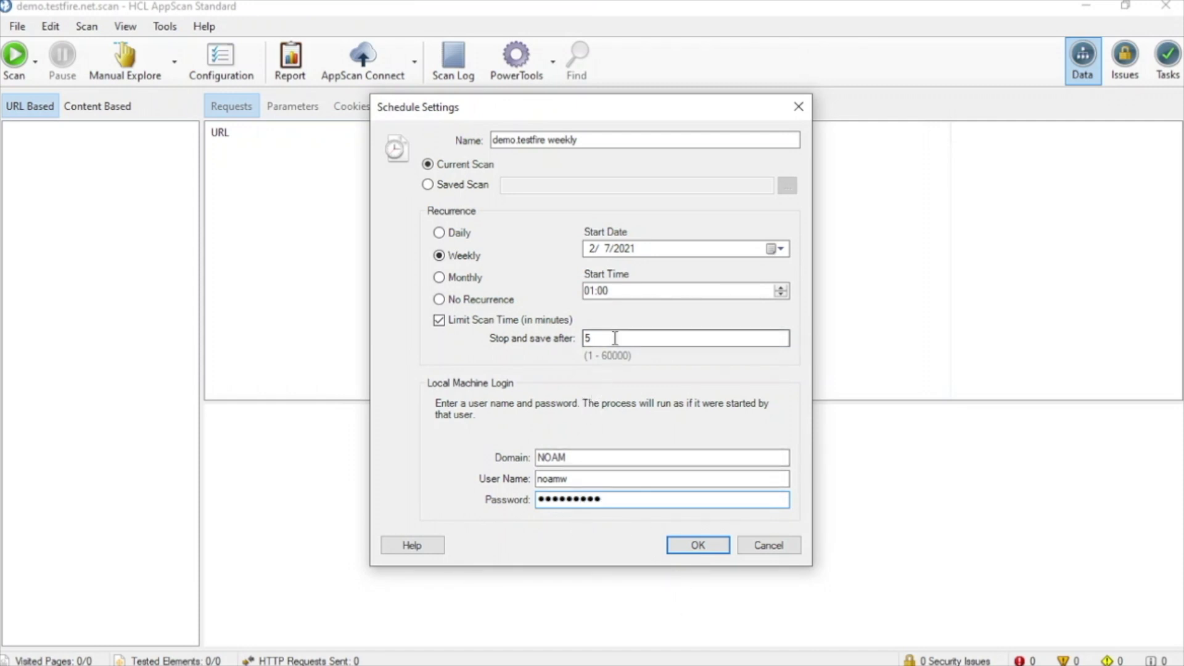
left_click_drag(615, 338, 554, 341)
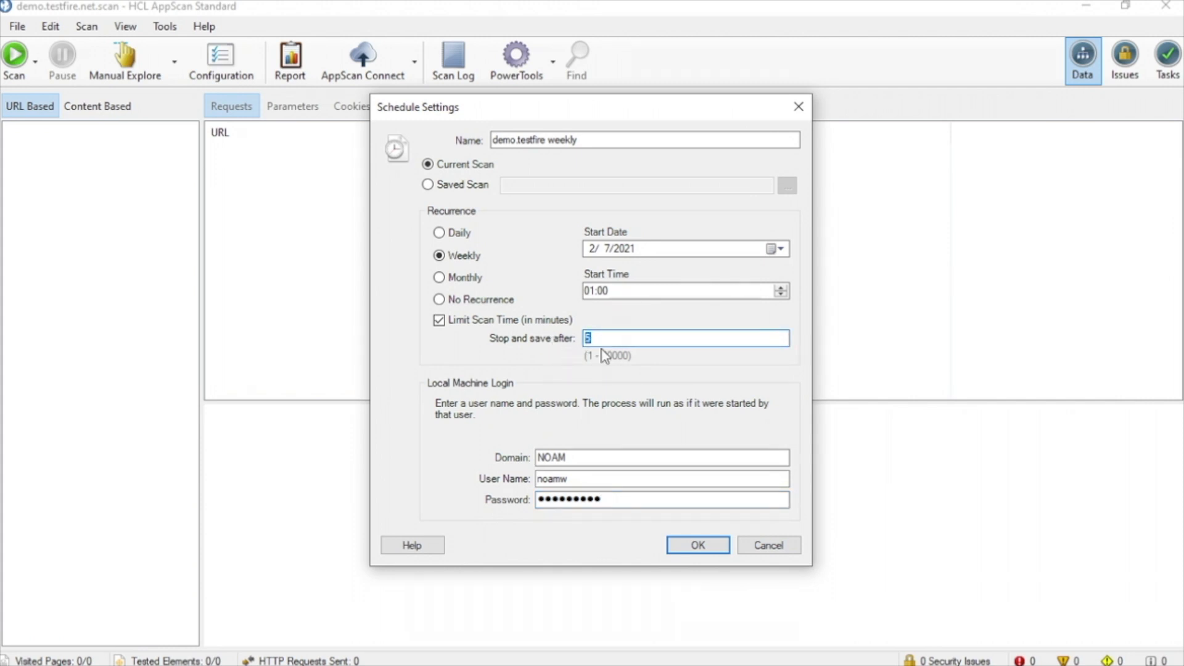
left_click(707, 546)
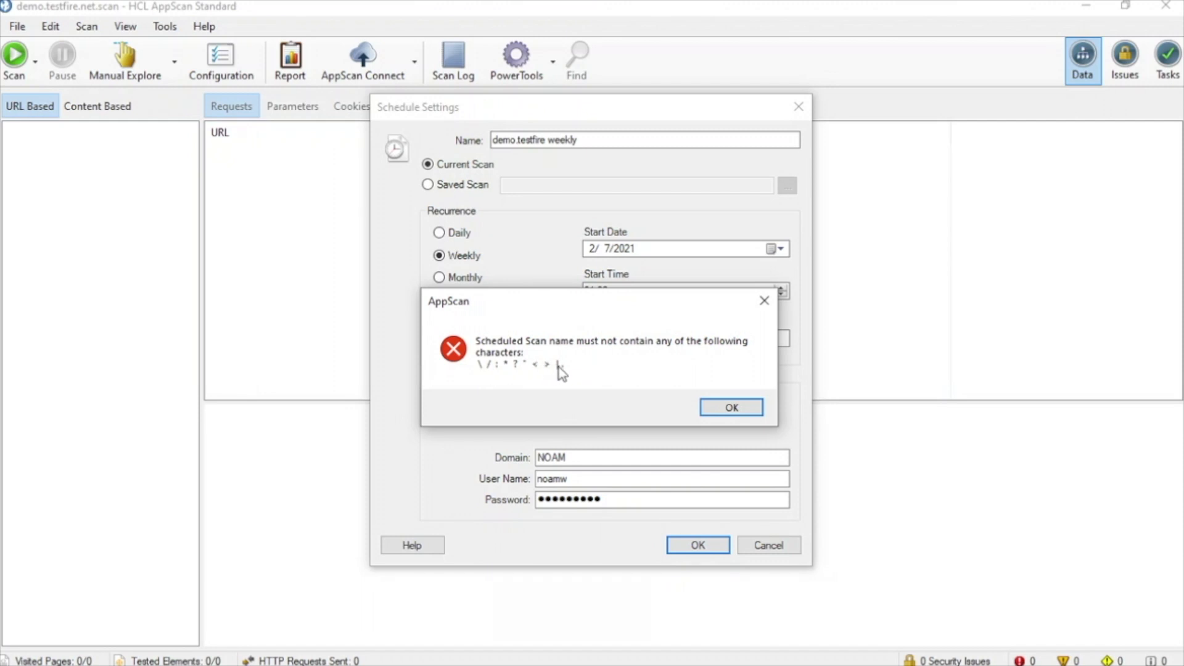
Remove the period from the schedule name so it reads "demo testfire weekly", and save the schedule.
left_click(731, 406)
double_click(518, 139)
left_click(518, 140)
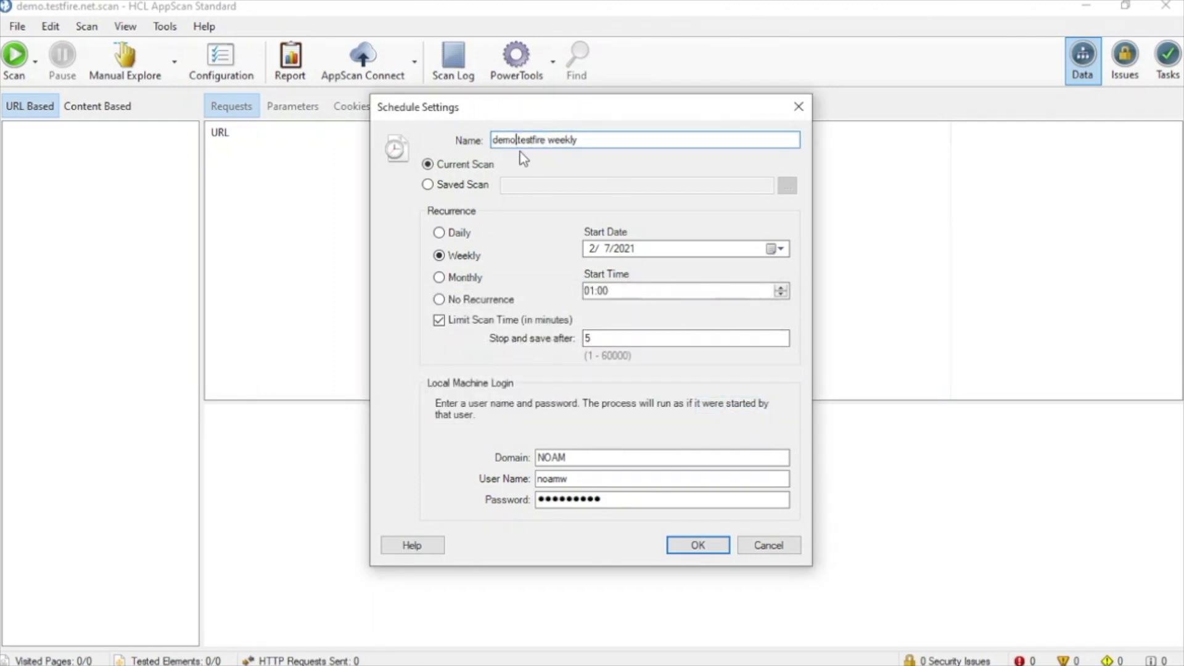
key("BackSpace")
left_click(698, 545)
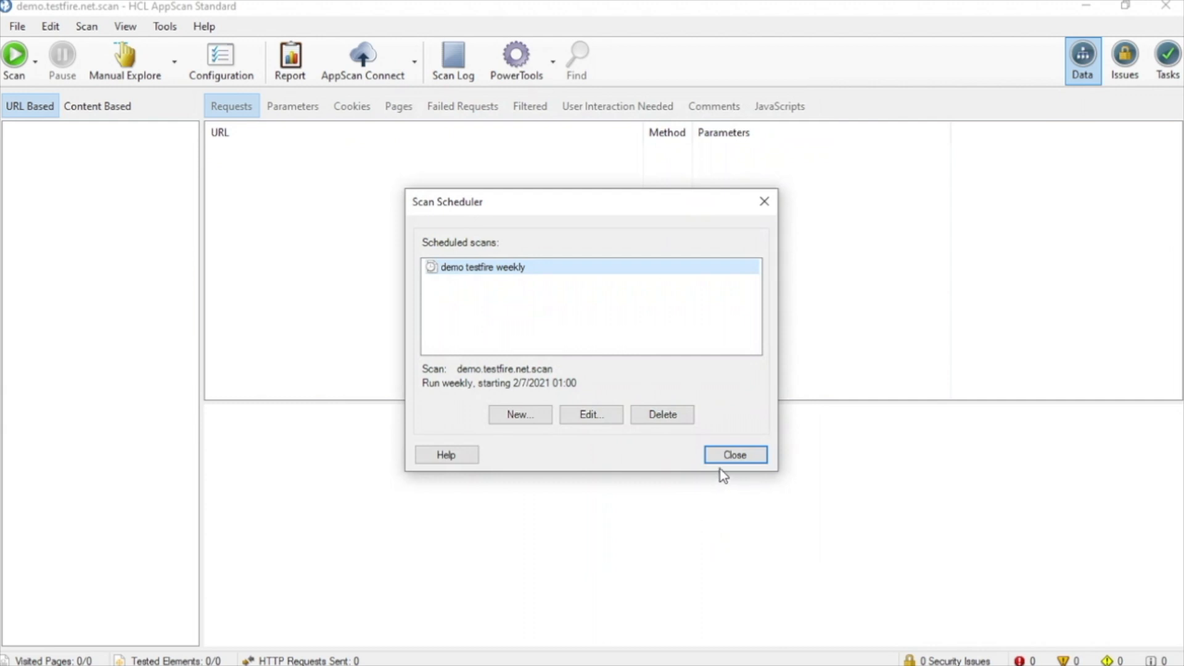
Review the saved settings of the "demo testfire weekly" schedule without changing them, and close the Scan Scheduler.
left_click(588, 415)
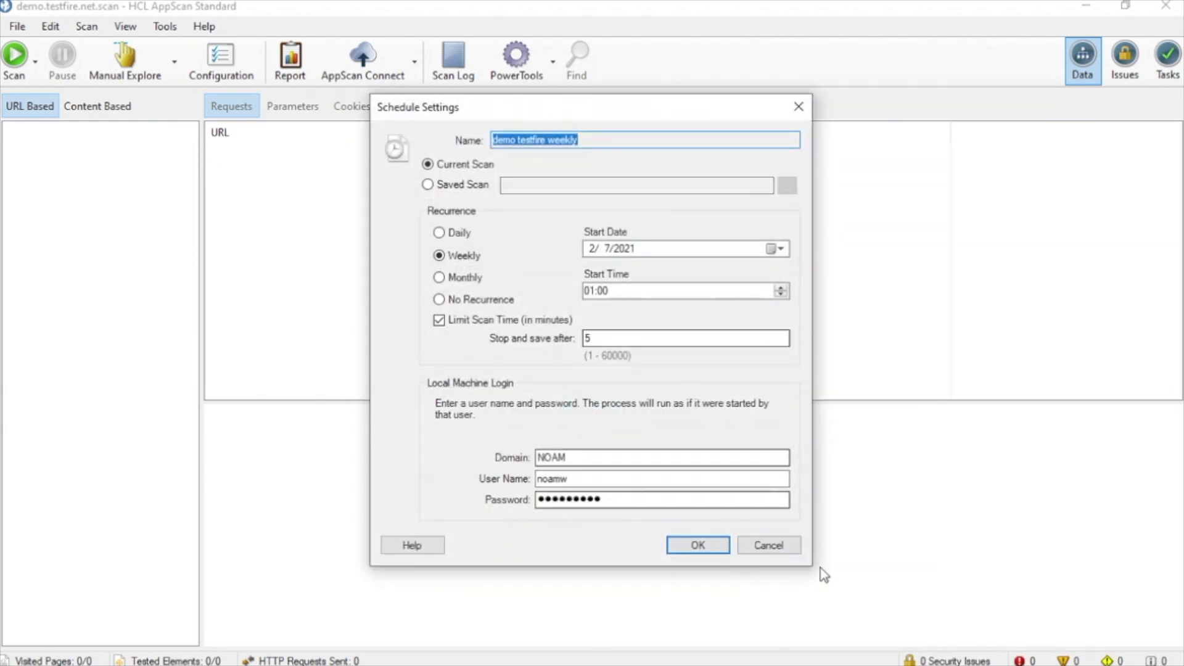
left_click(782, 545)
left_click(738, 457)
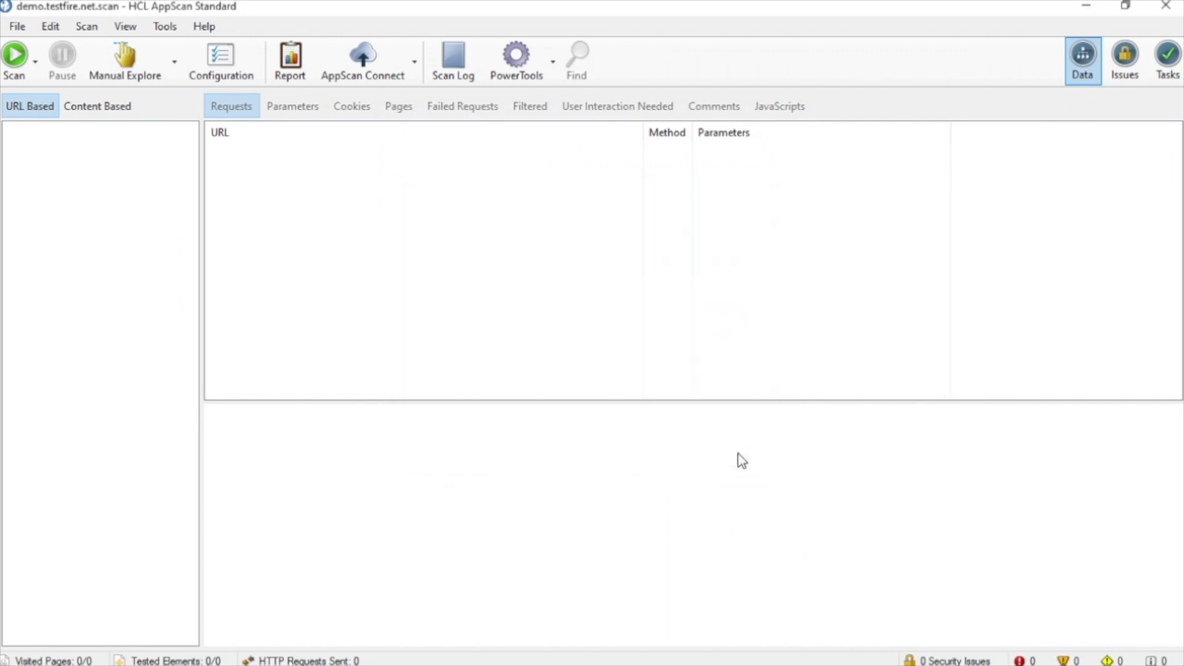
Open Windows Task Scheduler and select the "demo testfire weekly" task in the Task Scheduler Library.
key("super")
type("task")
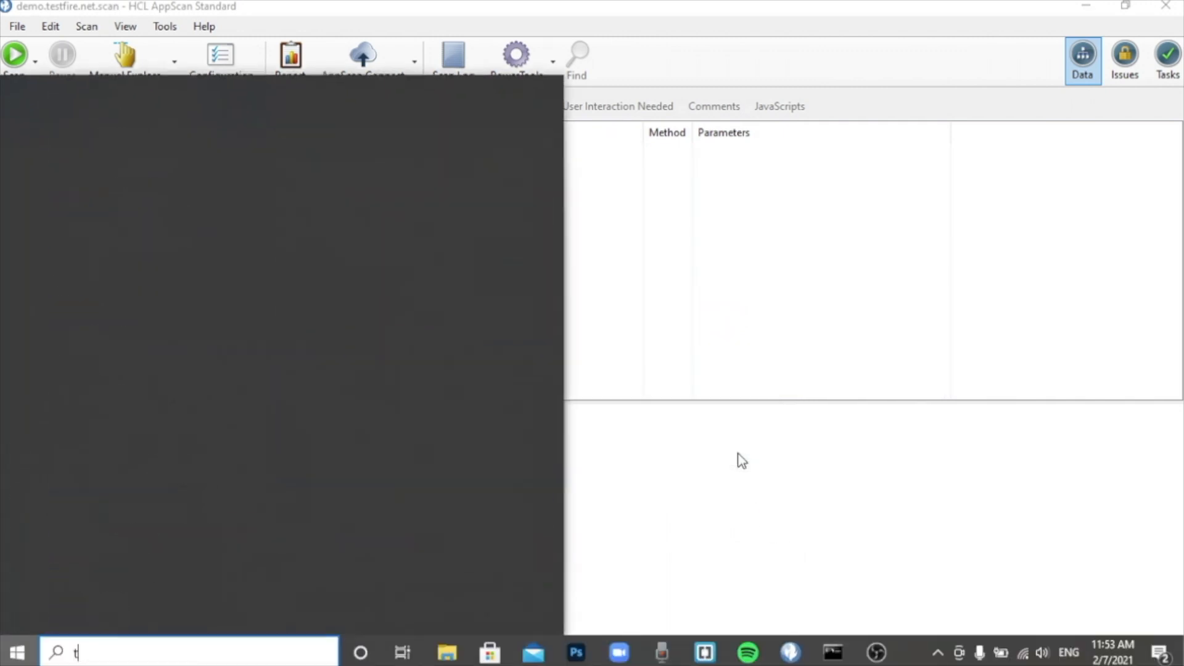
key("Return")
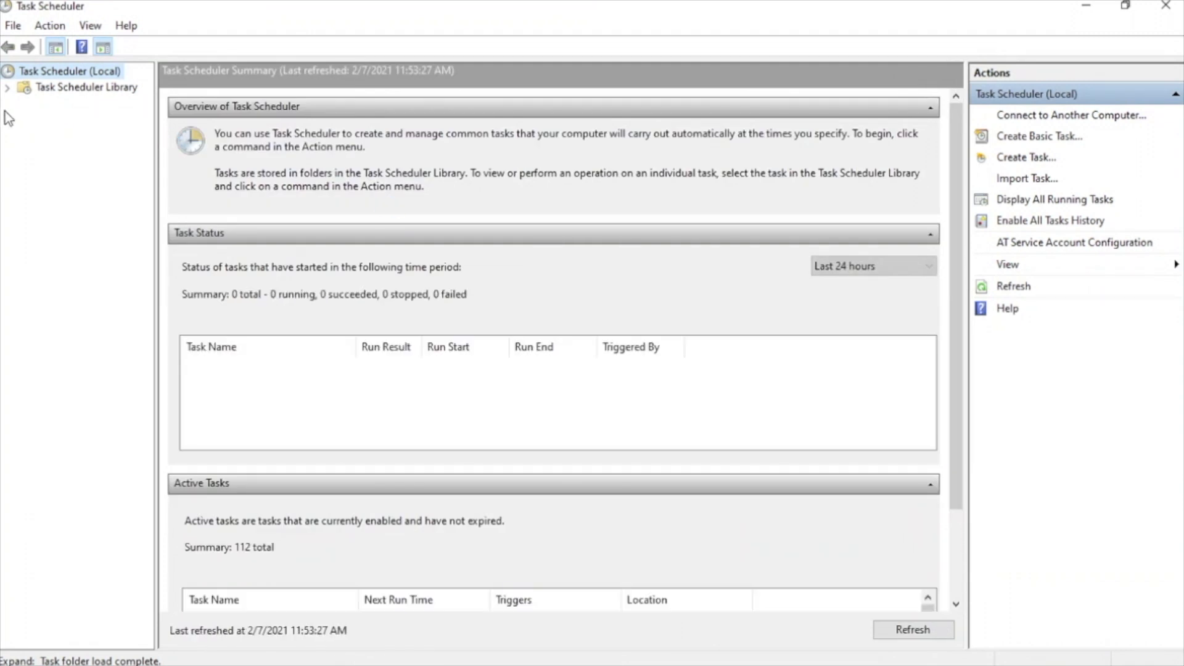
left_click(38, 91)
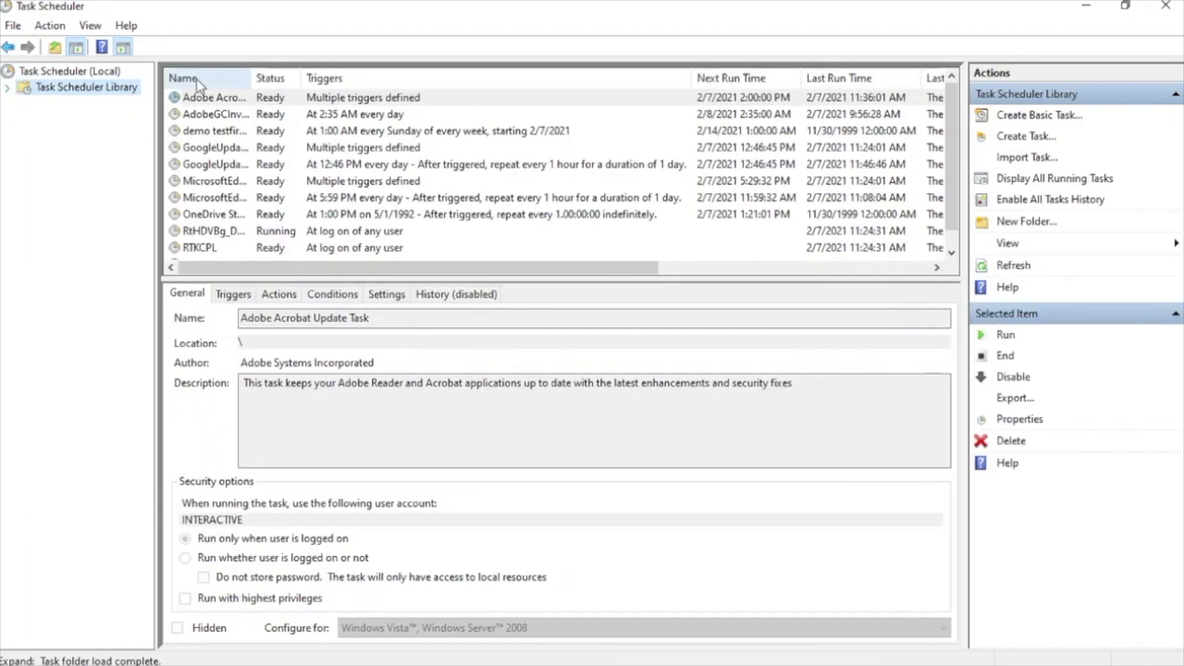
left_click(227, 131)
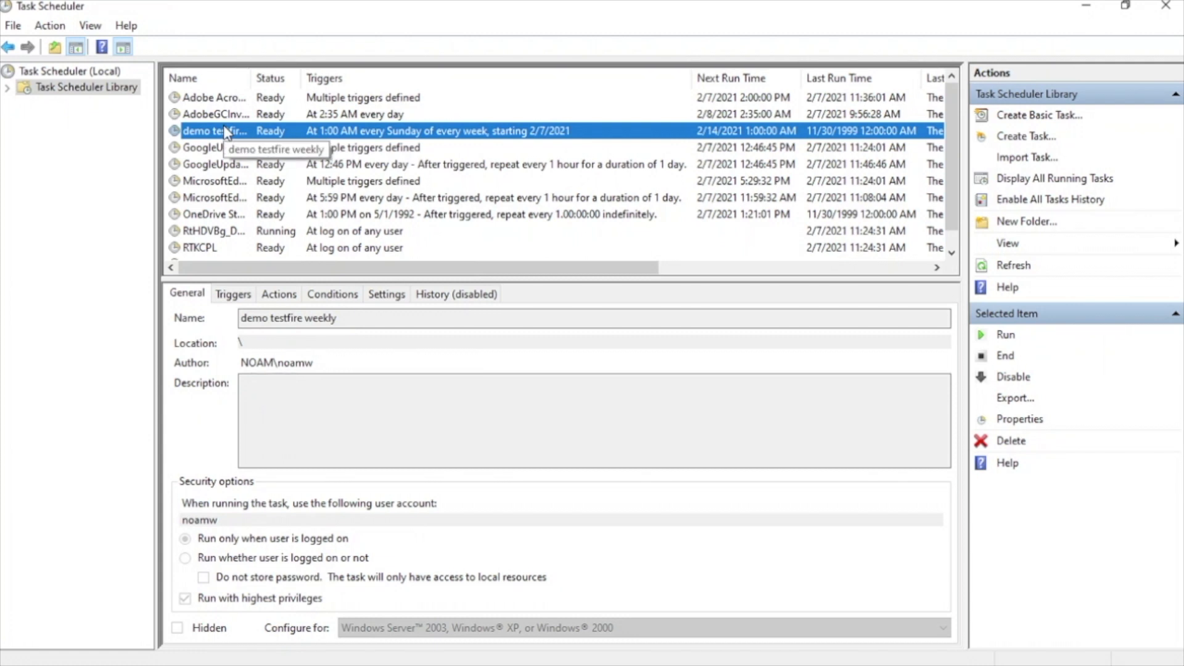
Open the properties of the "demo testfire weekly" task and examine its name, triggers and actions.
left_click(278, 295)
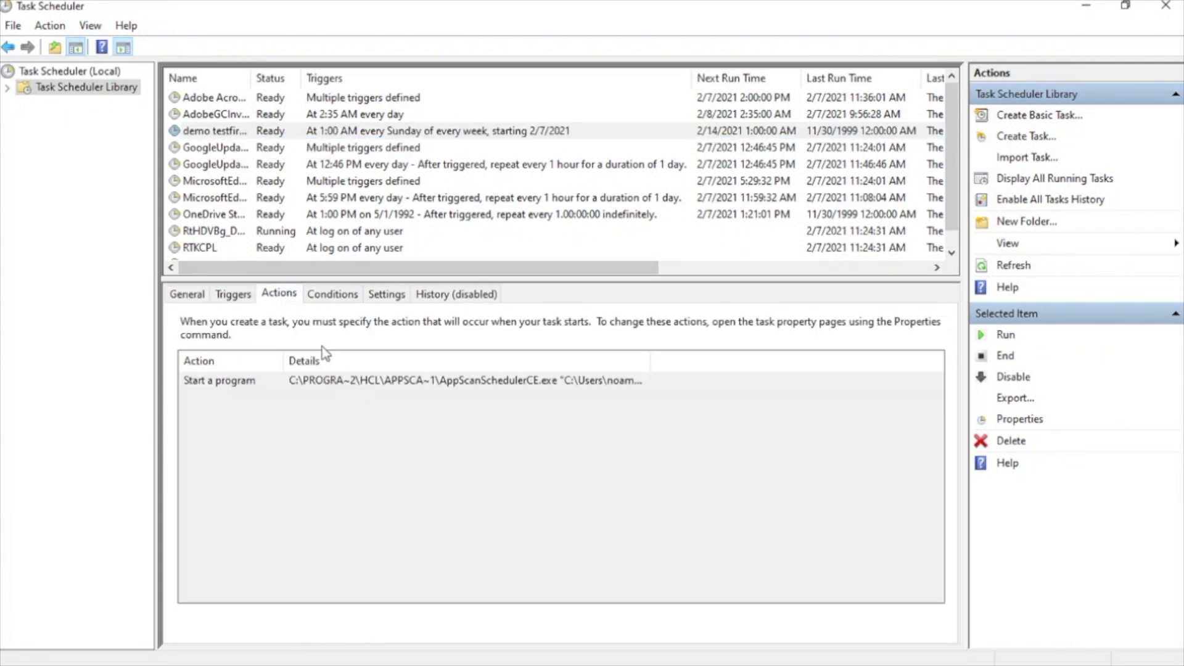
double_click(273, 130)
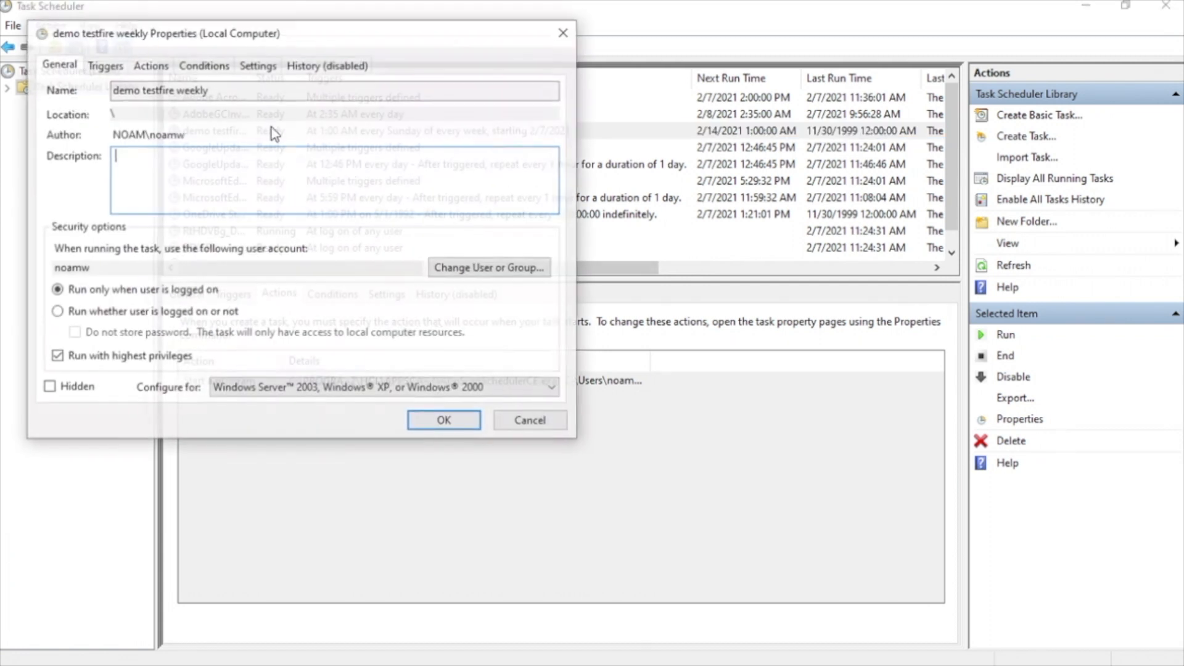
left_click(228, 92)
left_click_drag(229, 94, 108, 90)
left_click(104, 65)
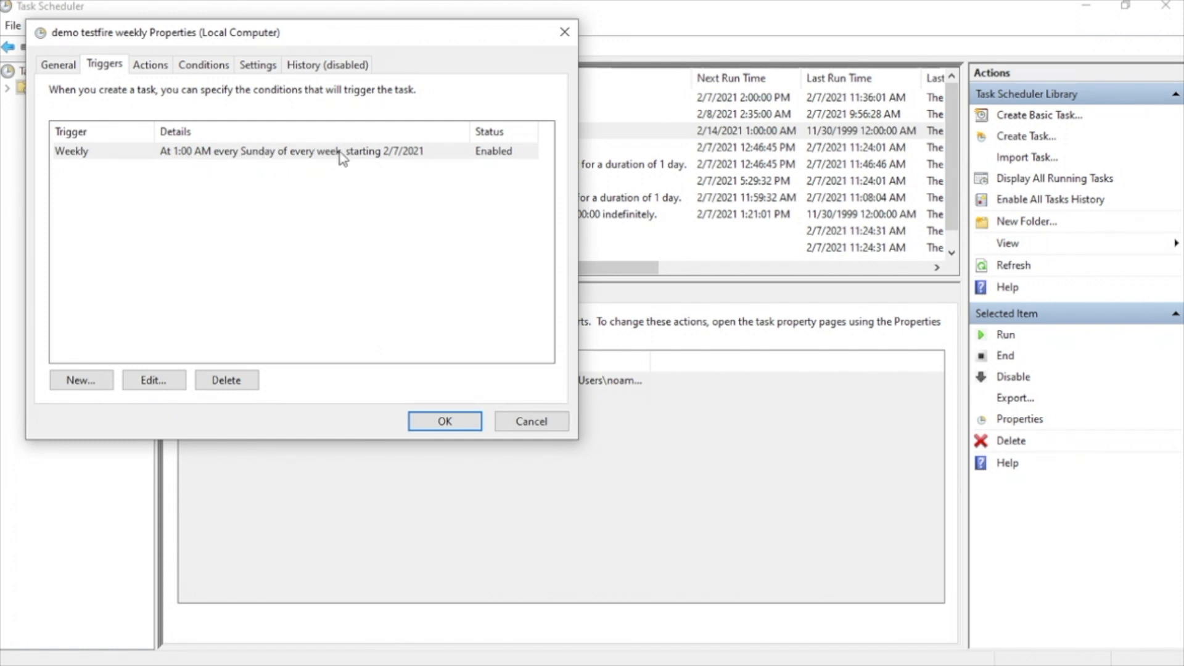
left_click(150, 68)
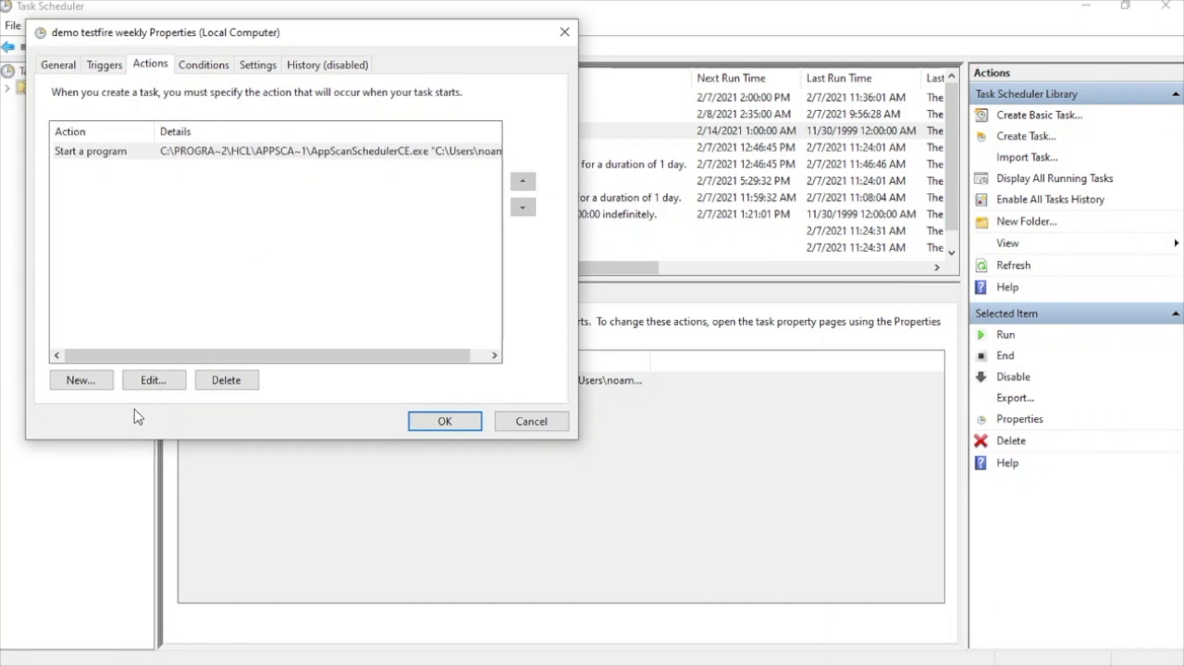
Open the task's start-a-program action and compare its program path with AppScanSchedulerCE.exe in the AppScan Standard installation folder.
left_click(162, 380)
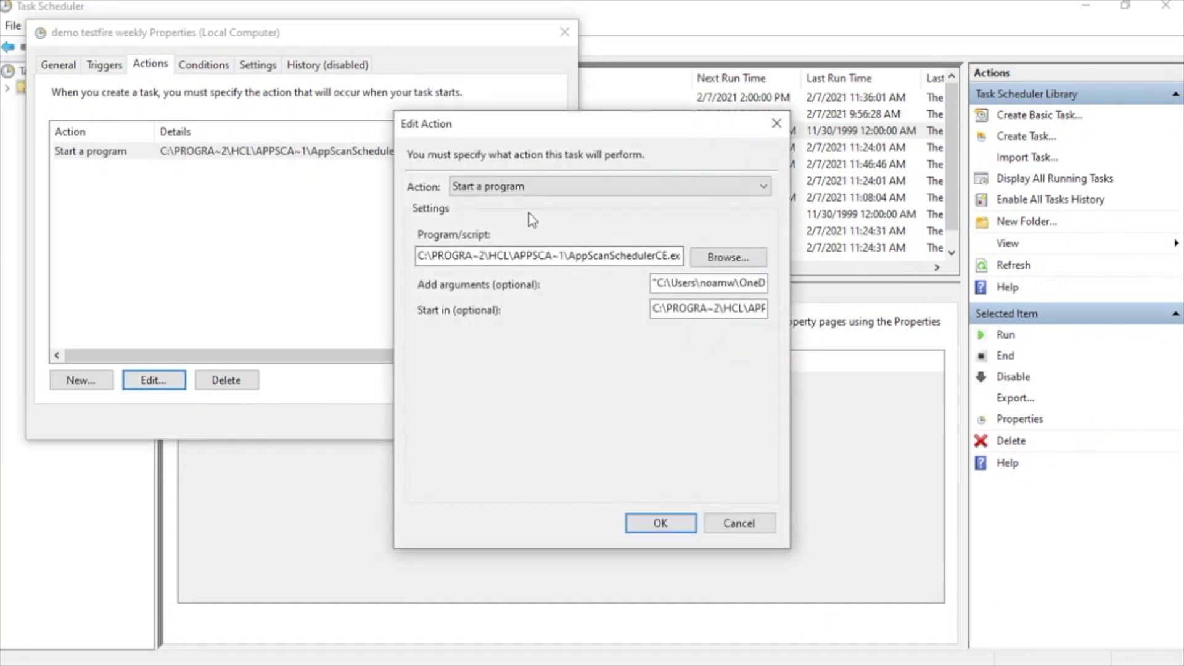
left_click_drag(691, 283, 702, 282)
left_click_drag(569, 256, 678, 255)
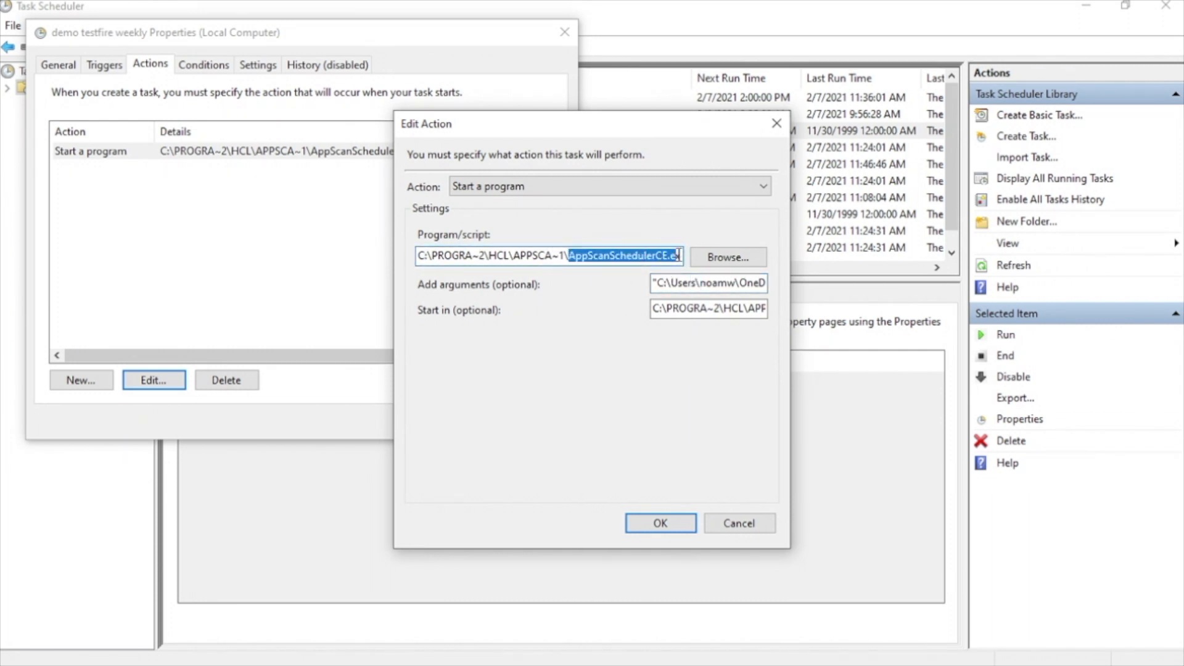
key("alt+Tab")
key("alt+Tab")
key("alt+Tab")
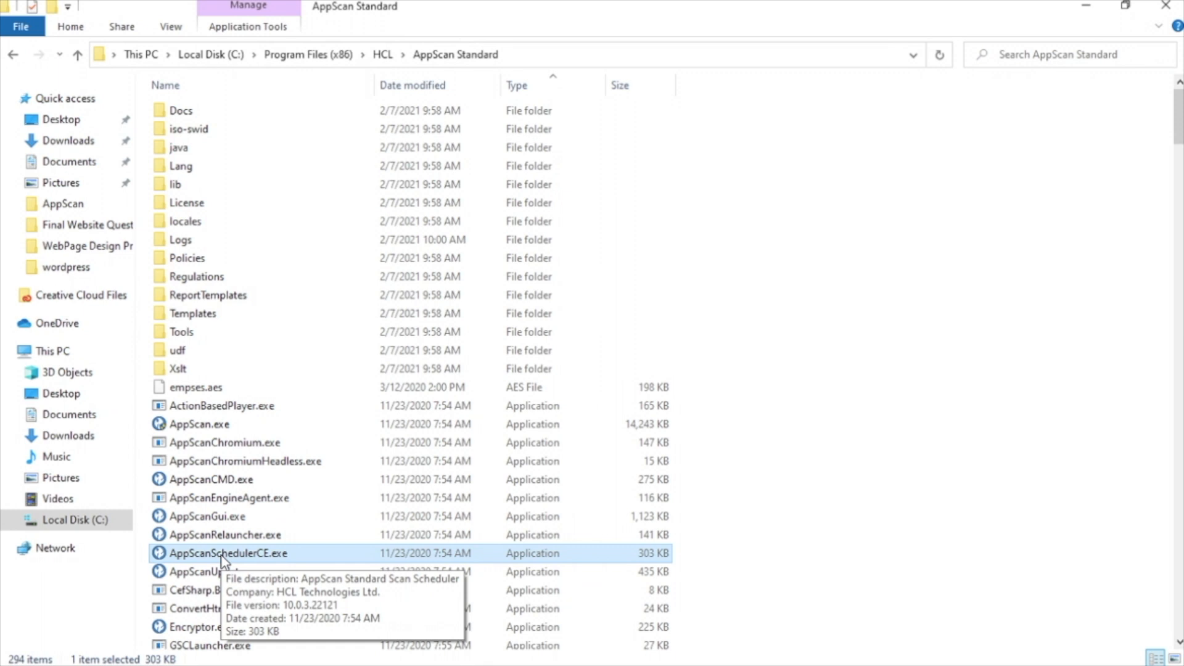
key("alt+Tab")
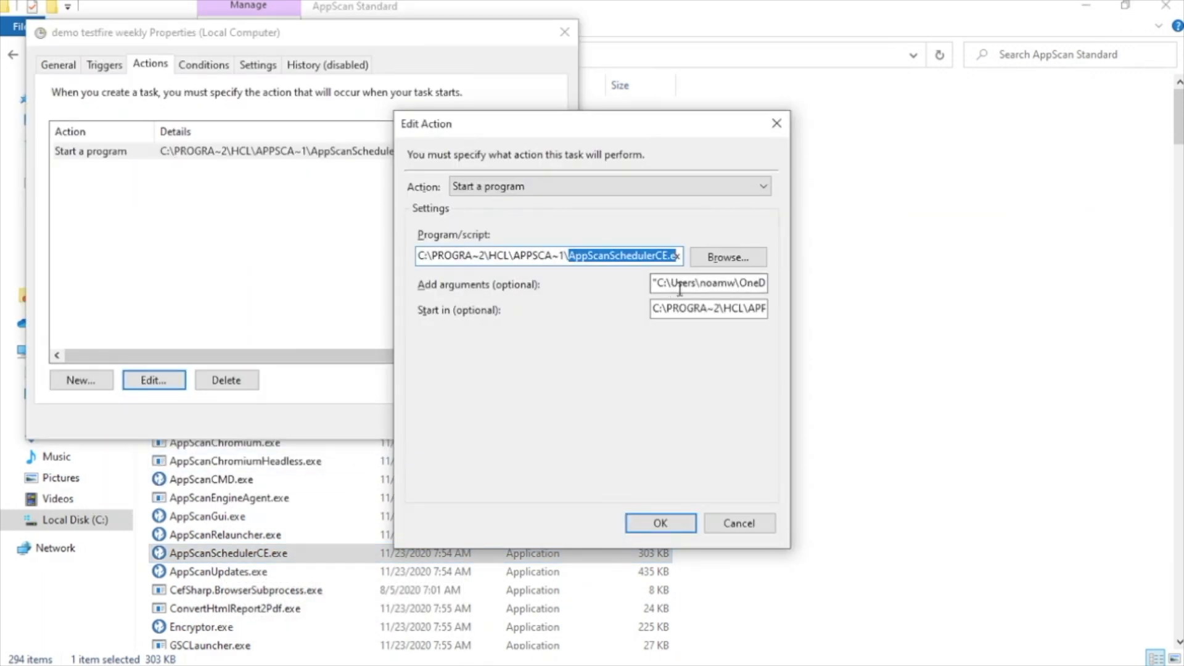
Examine the action's arguments for the scan file path and time limit, and close the action and task properties.
left_click_drag(656, 283, 840, 294)
left_click(677, 283)
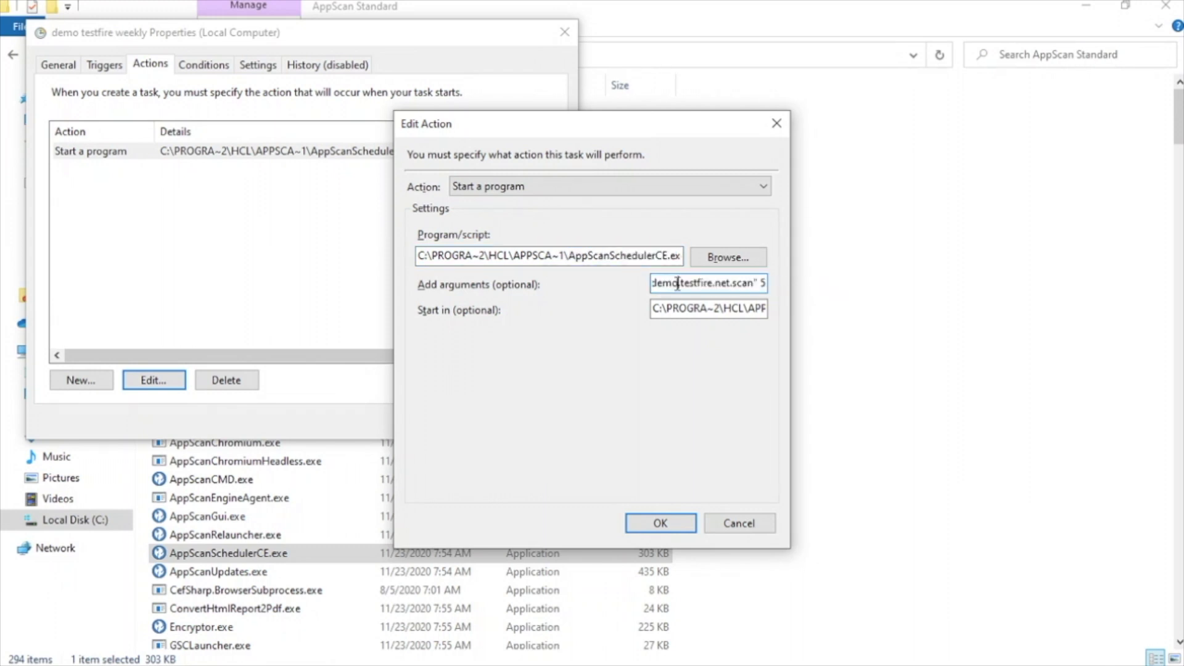
left_click_drag(758, 282, 792, 296)
left_click(660, 524)
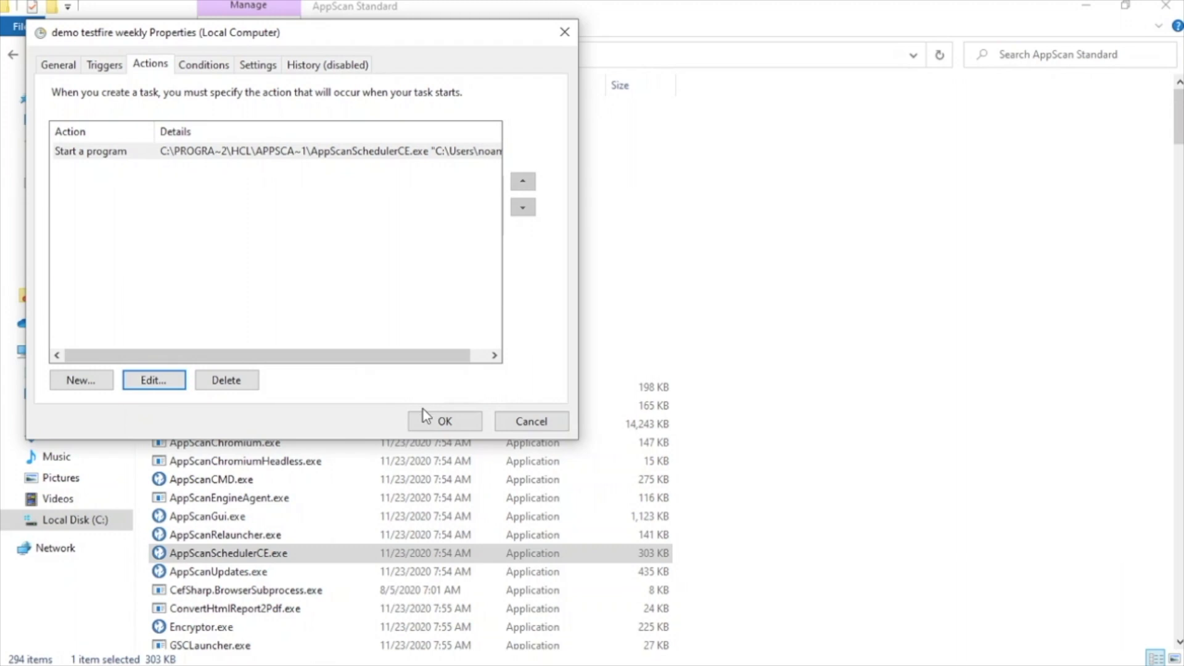
left_click(438, 421)
Switch to Task Scheduler, run the "demo testfire weekly" task immediately, and bring up the AppScan Scheduler progress window.
key("alt+Tab")
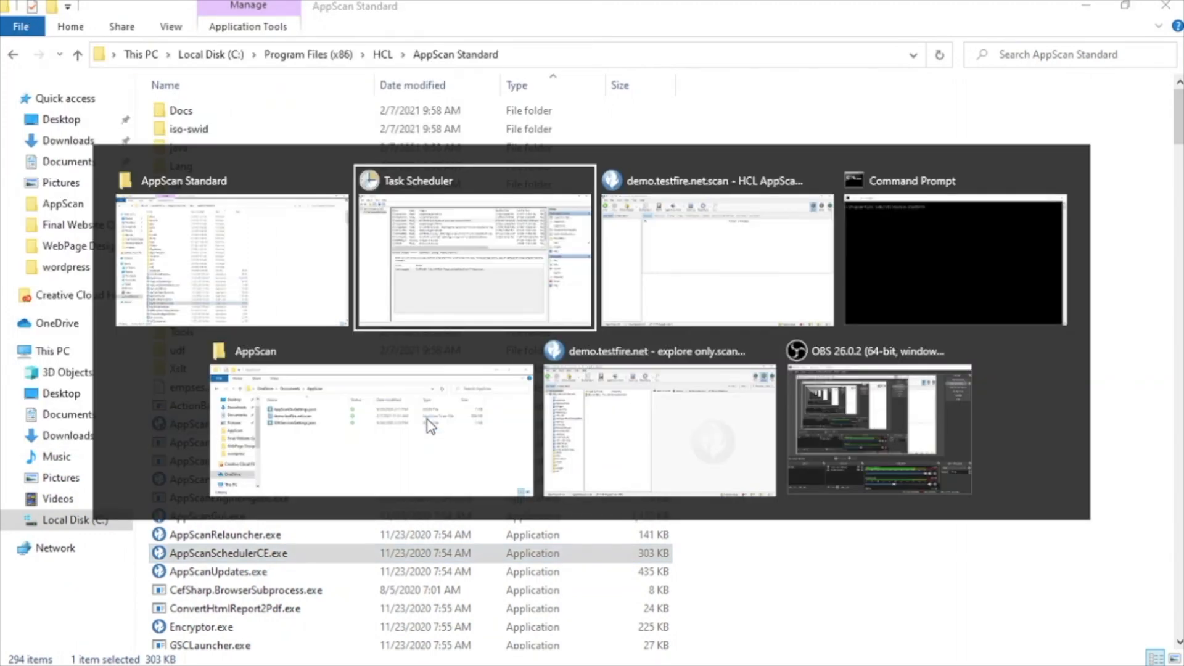
right_click(325, 133)
left_click(346, 142)
key("alt+Tab")
key("alt+Tab")
key("alt+Tab")
key("alt+Tab")
key("alt+Tab")
key("alt+Tab")
key("alt+Tab")
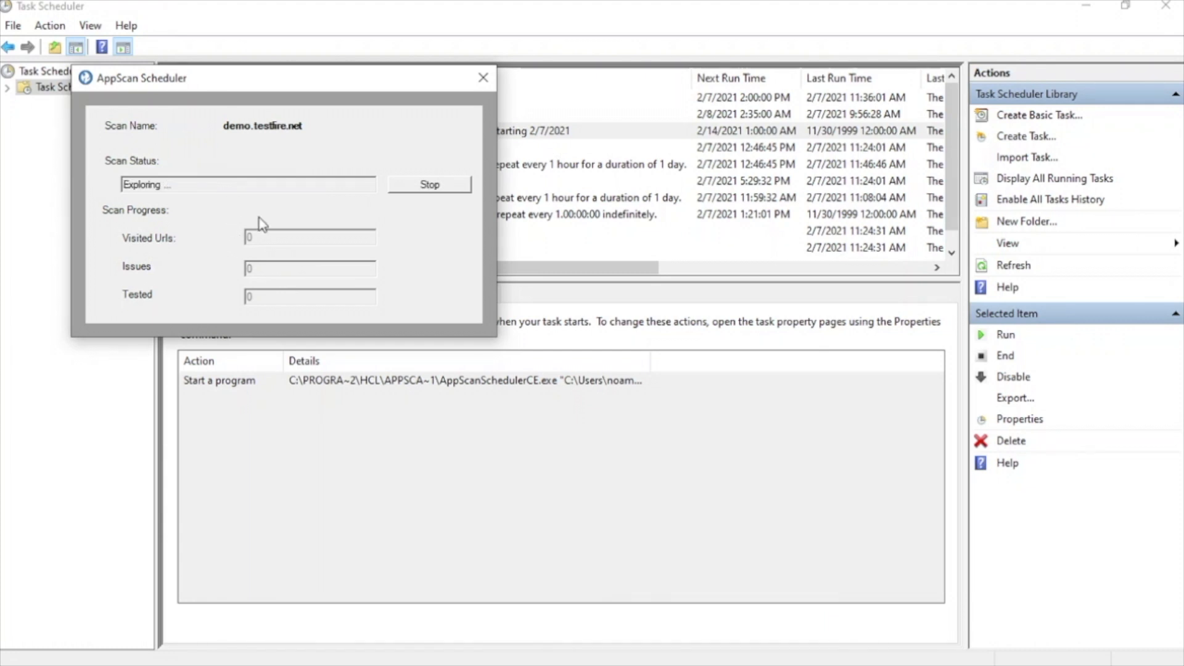
Switch back to the HCL AppScan Standard window containing demo.testfire.net.scan.
key("alt+Tab")
key("alt+Tab")
key("alt+Tab")
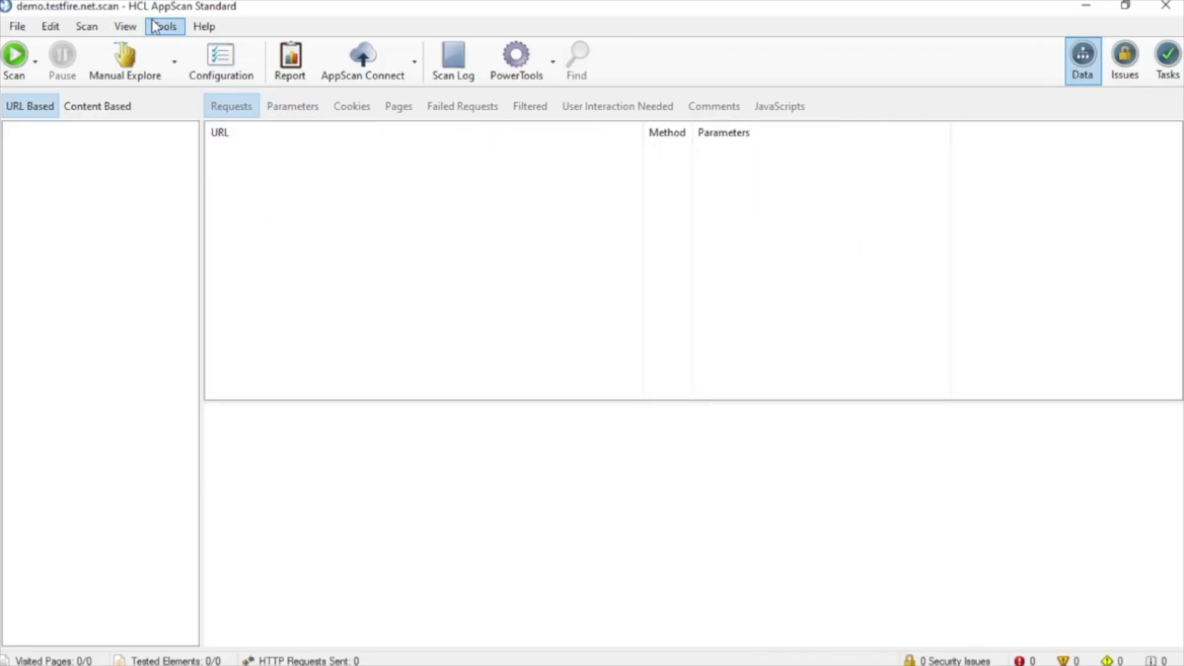
Open the Scan Scheduler's online help and read the procedure for scheduling a new scan.
left_click(155, 27)
left_click(211, 110)
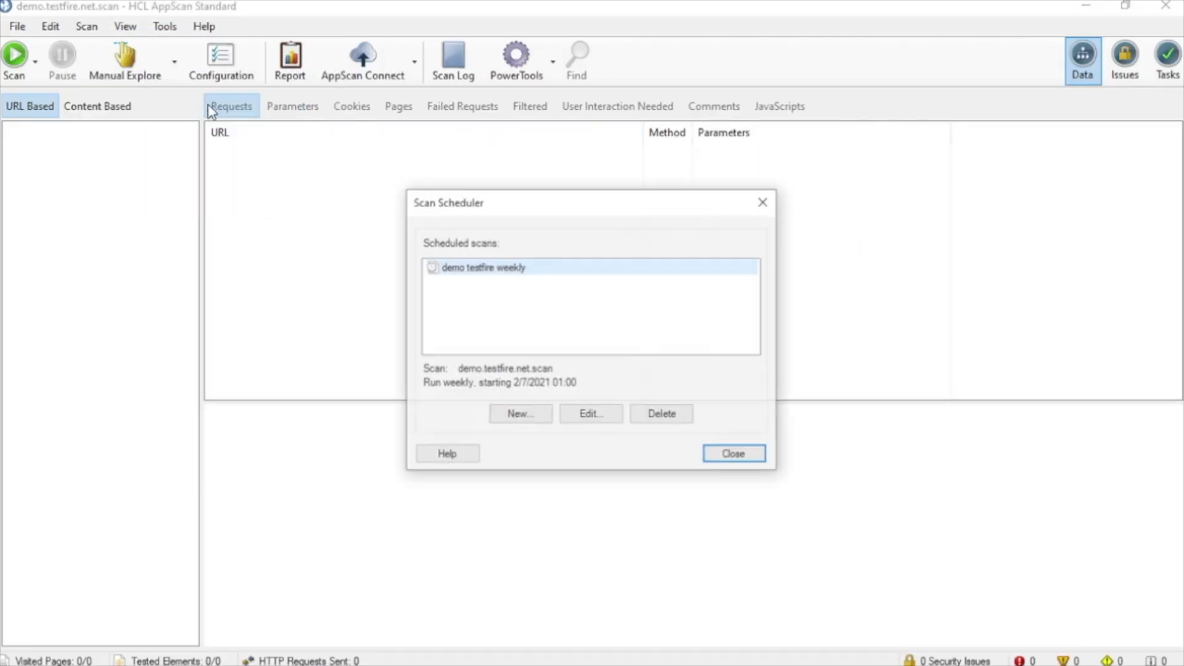
left_click(453, 455)
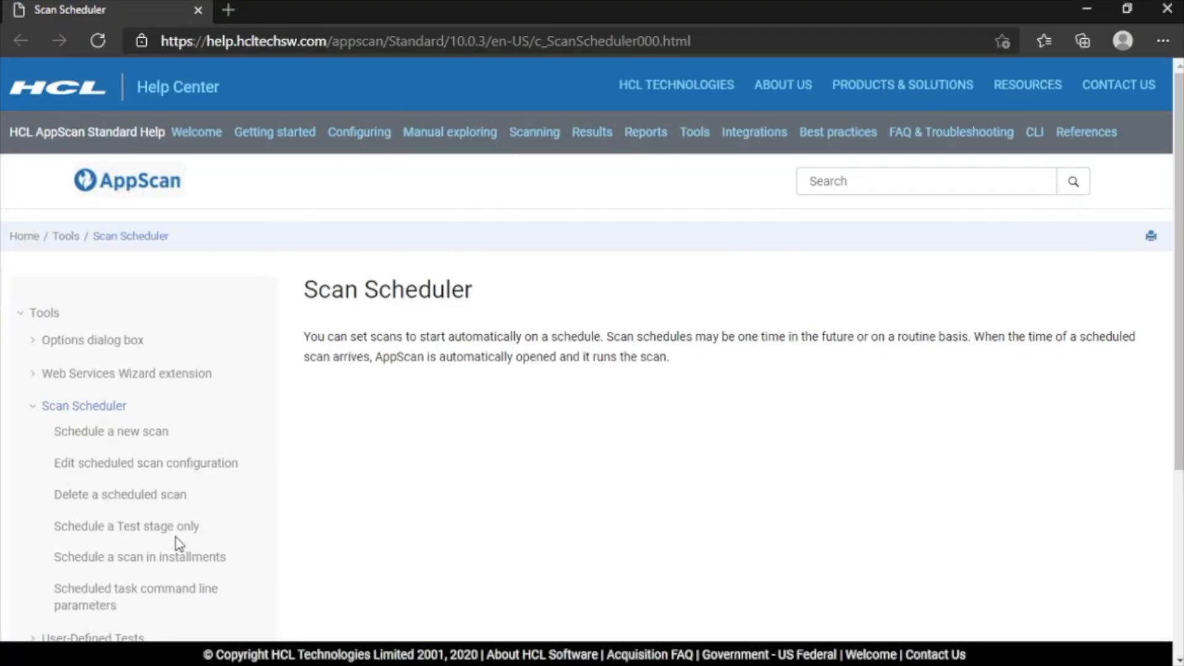
scroll(178, 543, "down", 2)
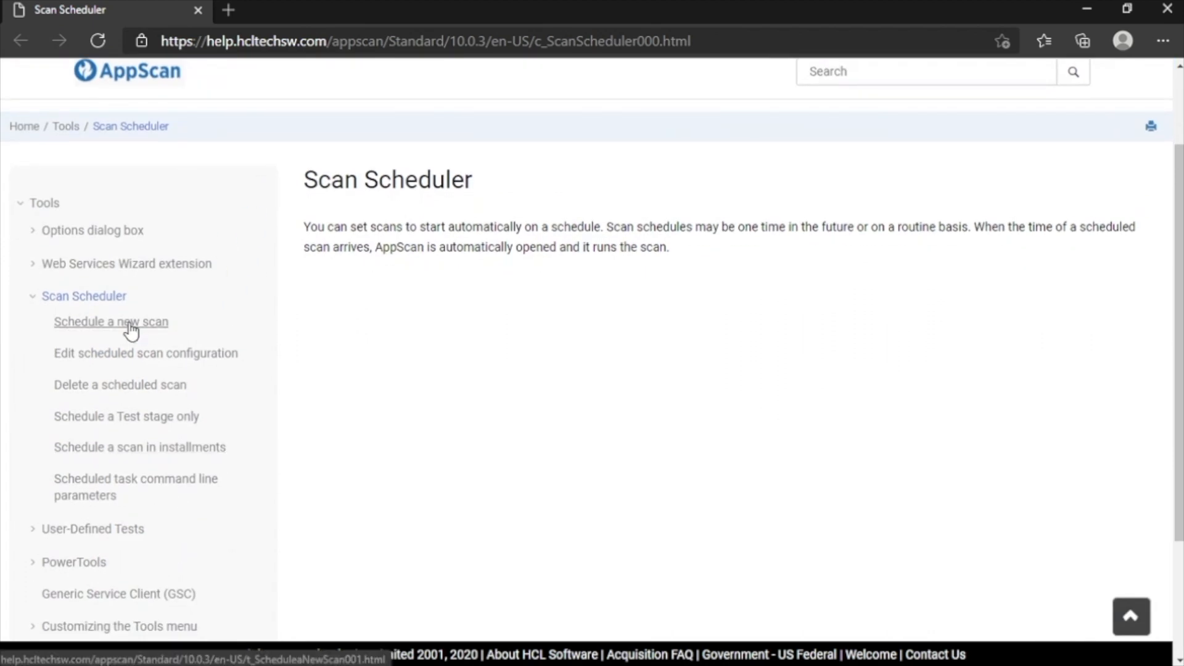
left_click(129, 325)
scroll(177, 453, "down", 5)
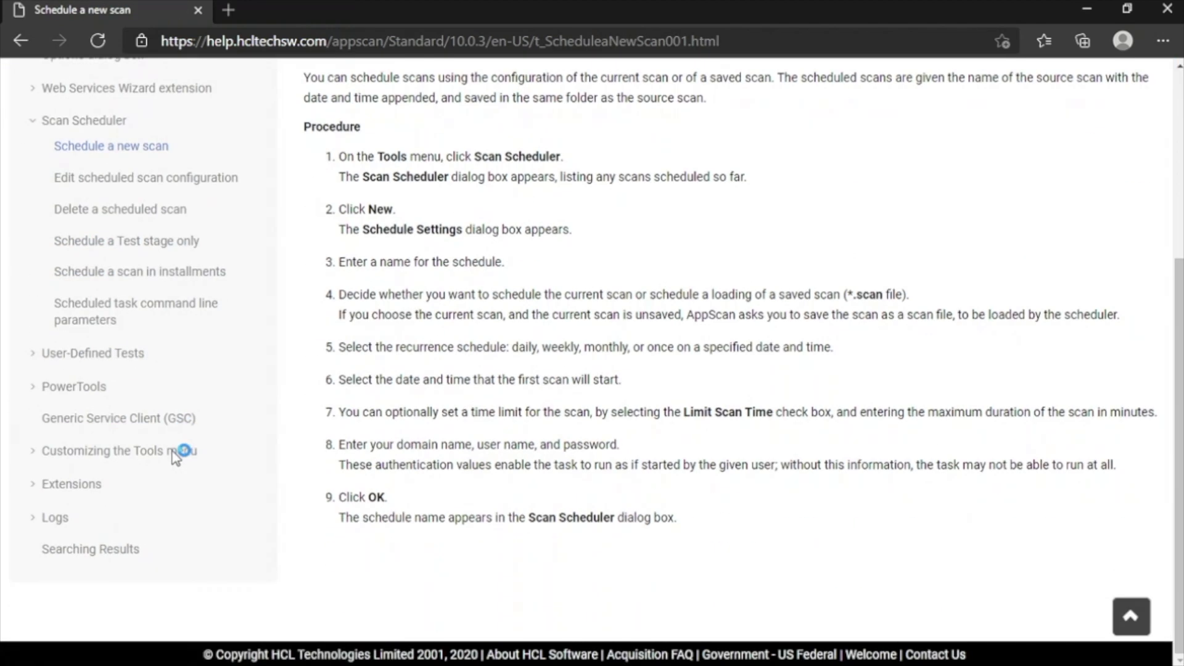
Open the help topic on scheduled task command line parameters and examine the number, retest and continue parameters.
left_click(155, 317)
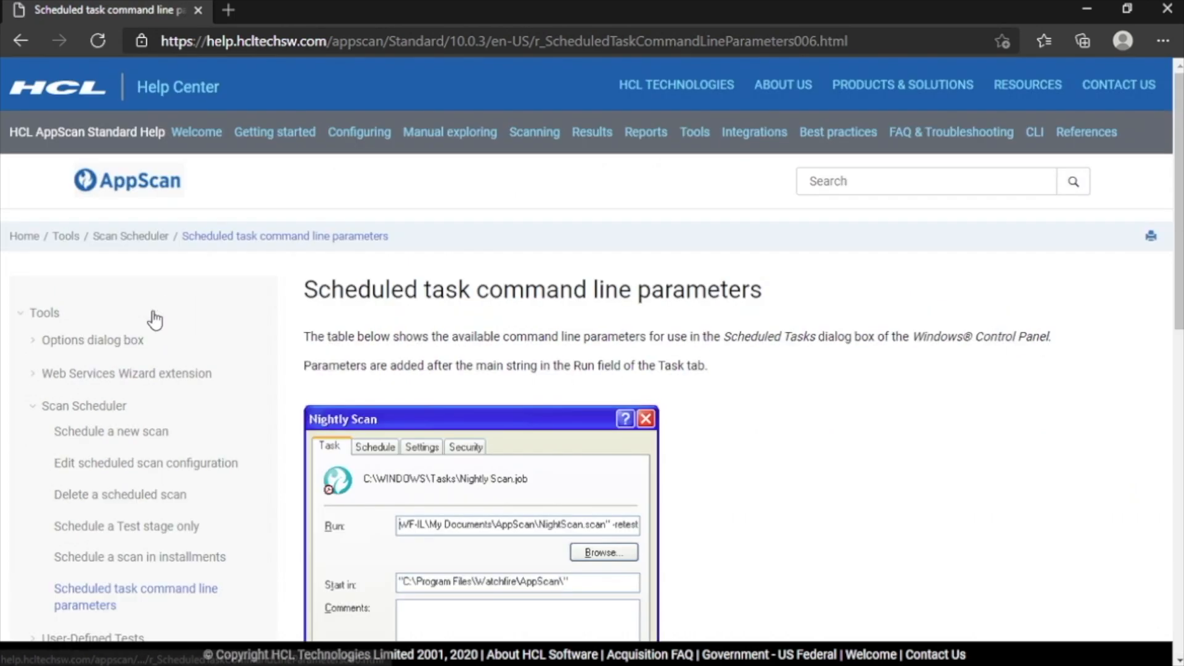
scroll(708, 404, "down", 5)
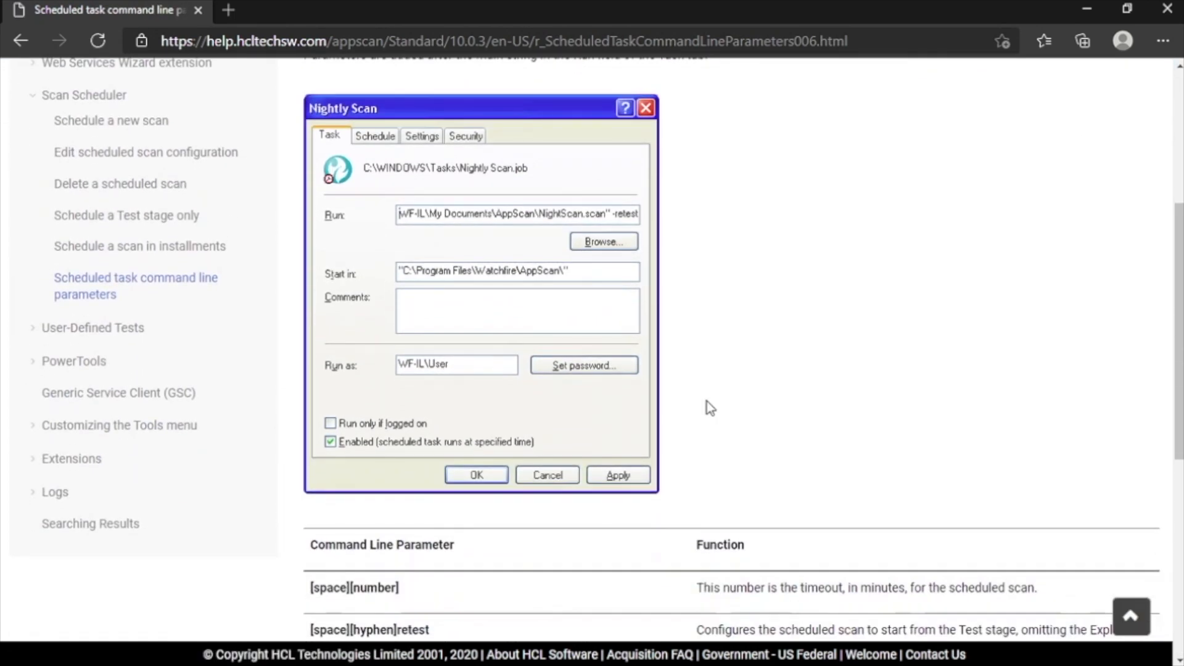
scroll(706, 401, "down", 7)
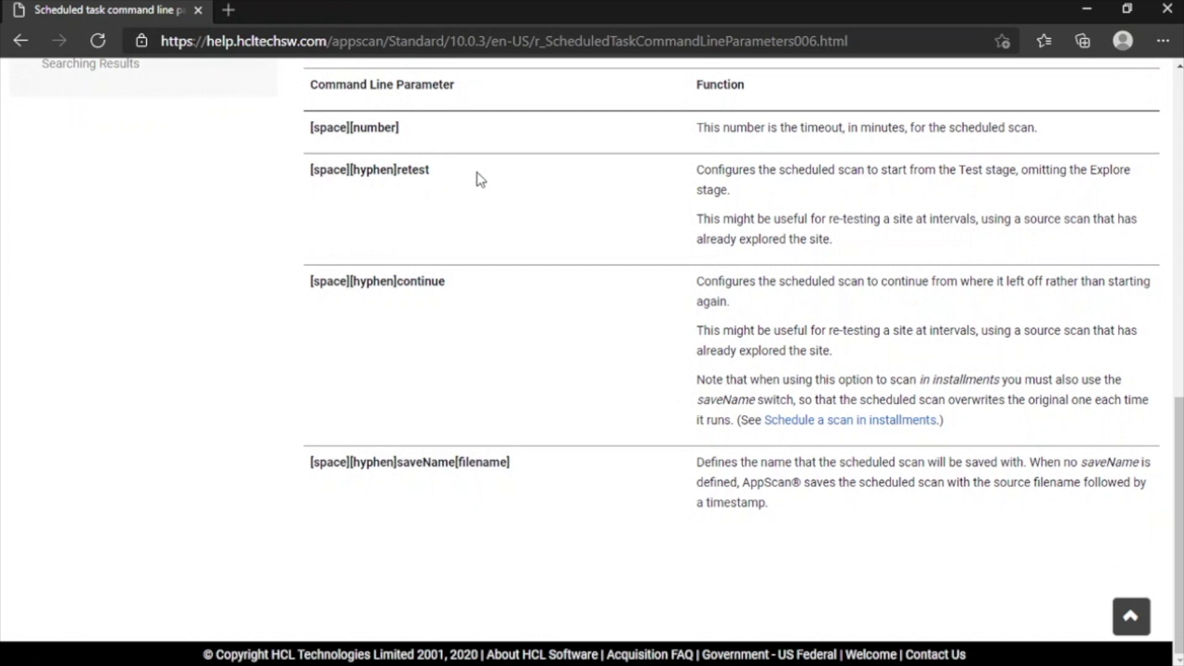
scroll(477, 174, "up", 1)
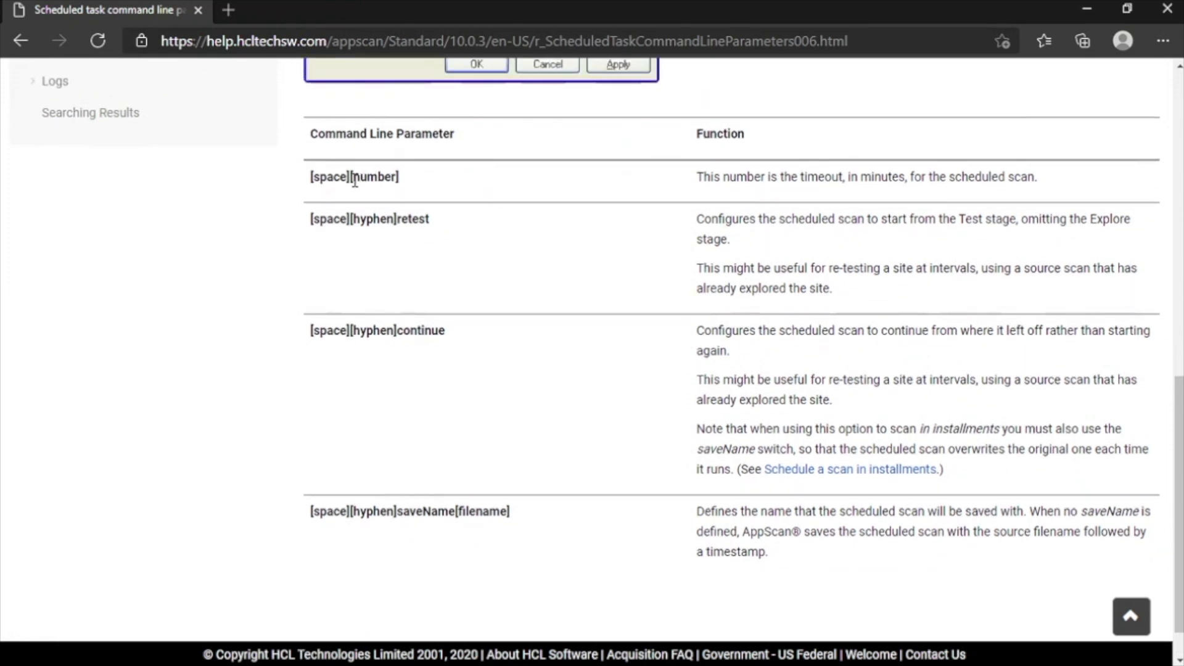
left_click_drag(354, 180, 408, 180)
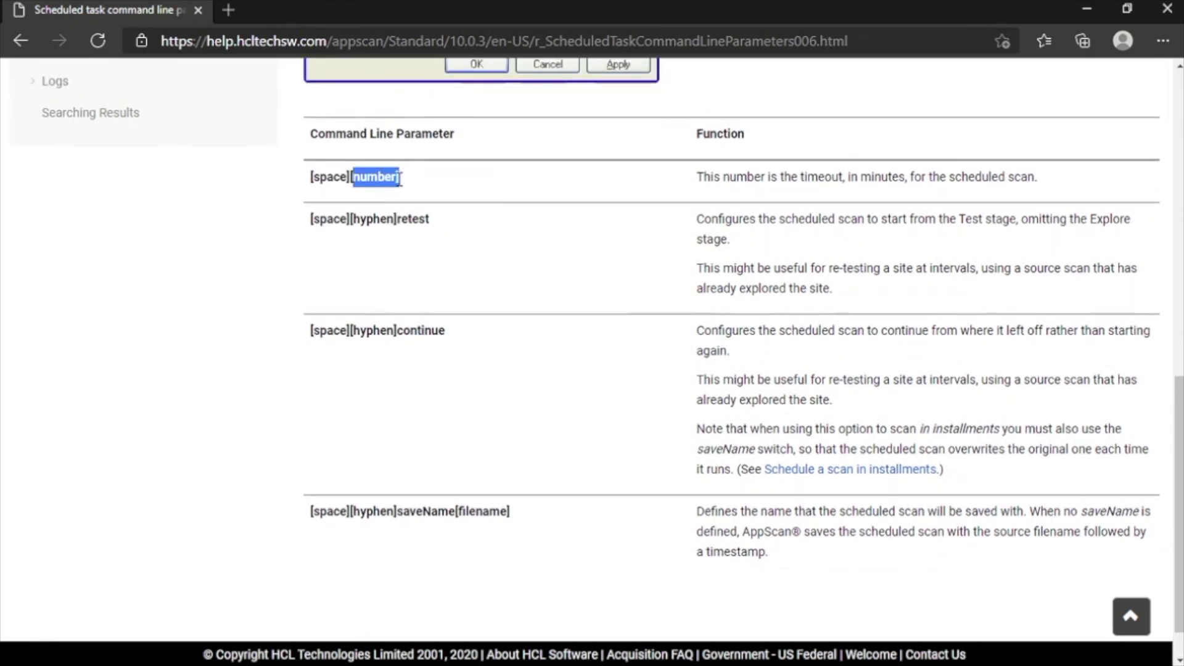
left_click_drag(396, 221, 430, 223)
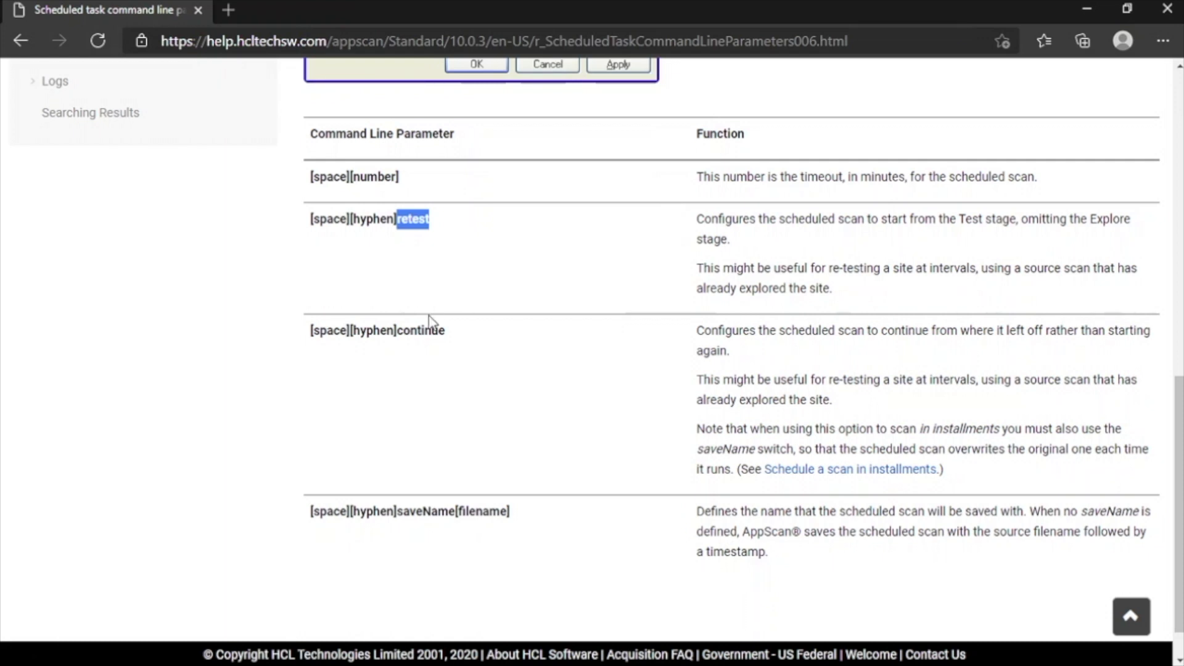
left_click_drag(397, 331, 446, 333)
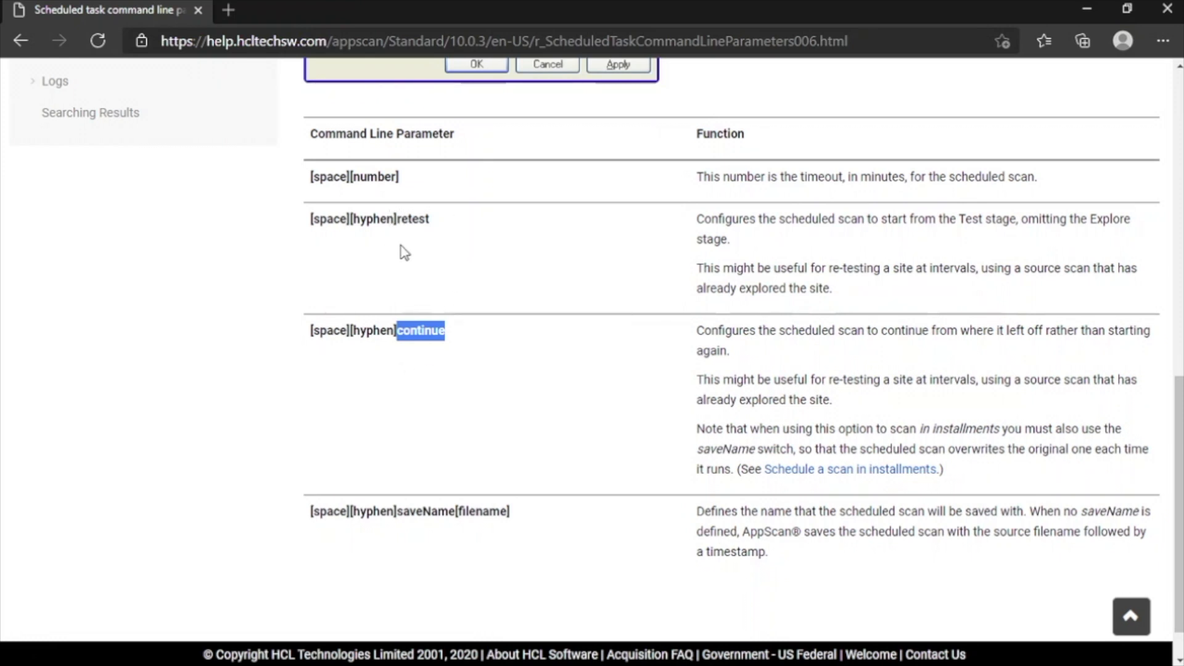
scroll(414, 522, "down", 1)
scroll(429, 497, "up", 4)
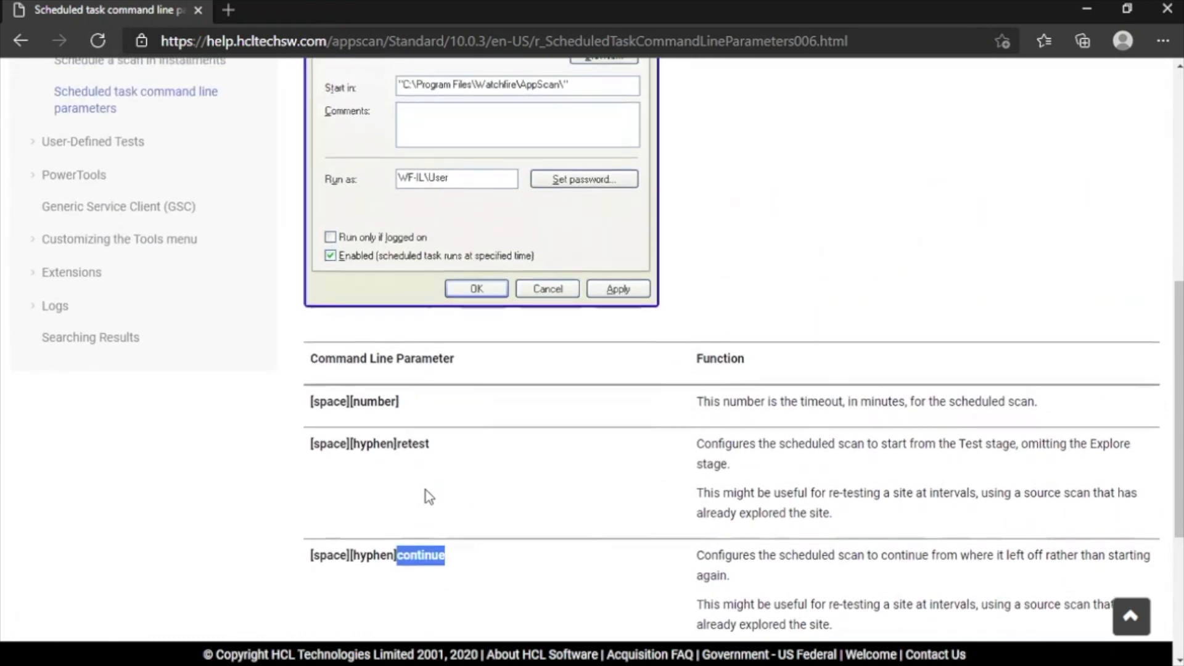
Switch to Command Prompt, display the usage help with AppScanSchedulerCE.exe /?, and dismiss the usage message.
key("alt+Tab")
key("alt+Tab")
key("alt+Tab")
key("alt+Tab")
key("alt+Tab")
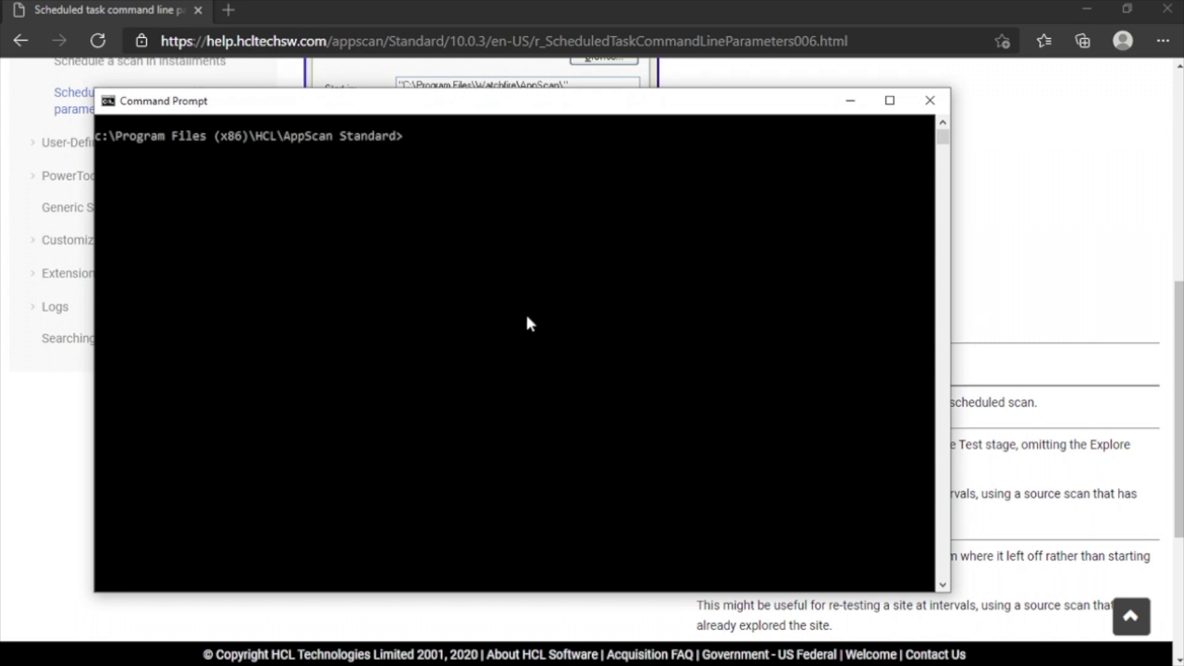
type("appscans")
key("Tab")
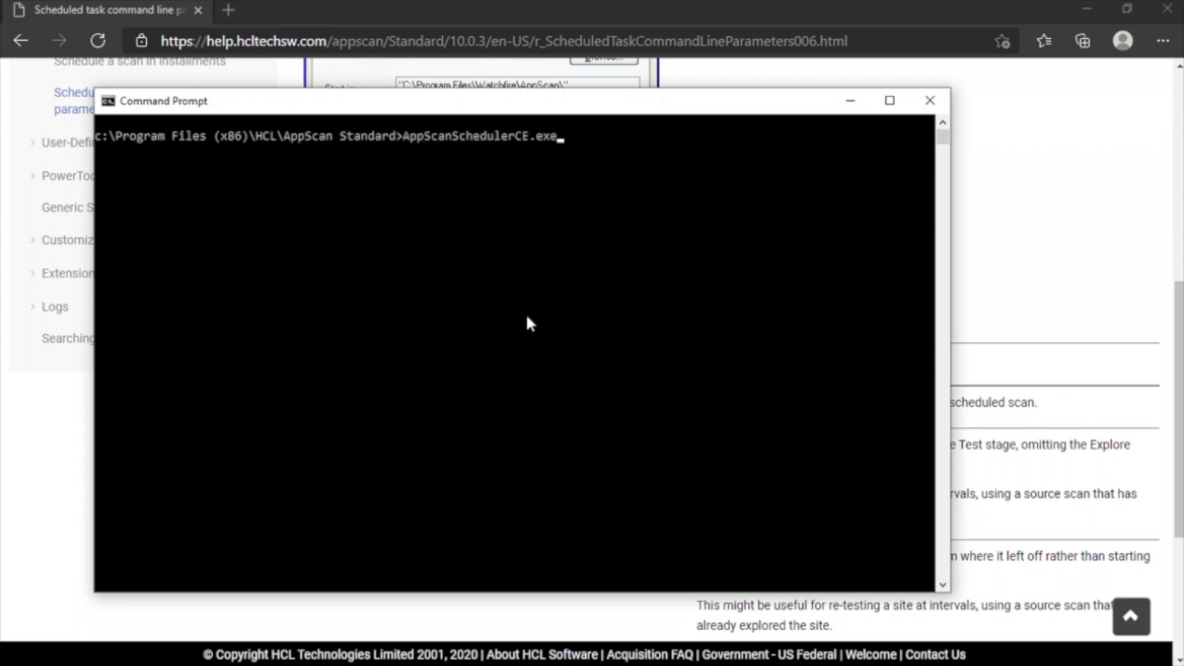
type("/?")
key("Return")
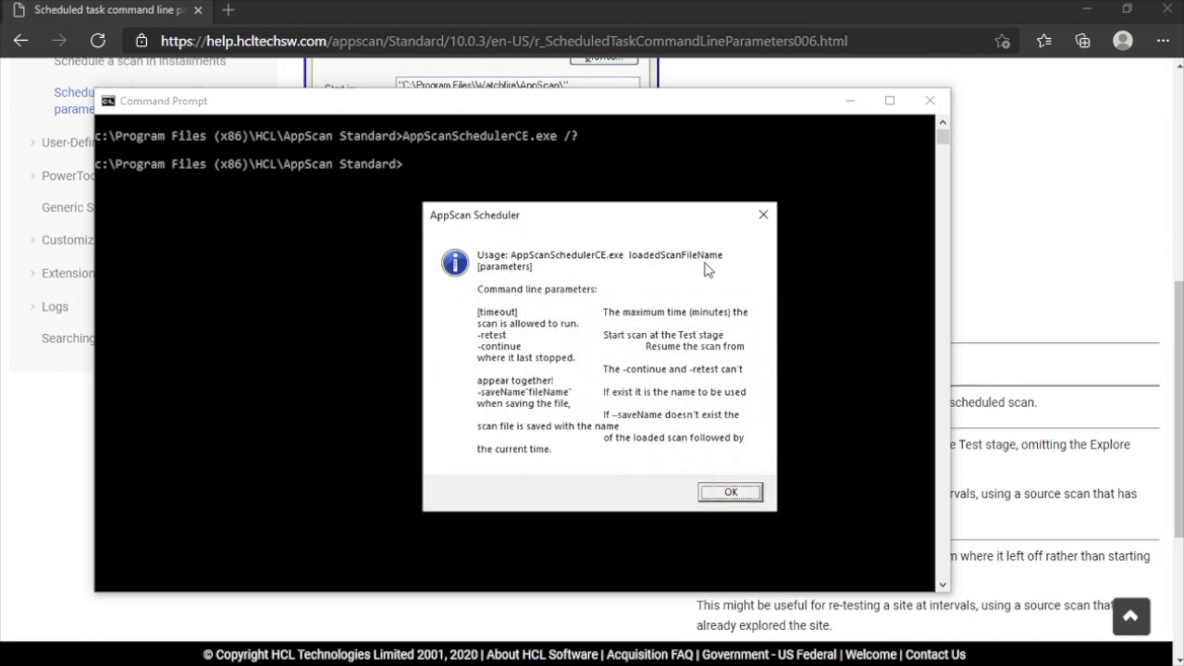
left_click(723, 485)
Bring up the AppScan Scheduler progress window and check the status of the running demo.testfire.net scan.
key("alt+Tab")
key("alt+Tab")
key("alt+Tab")
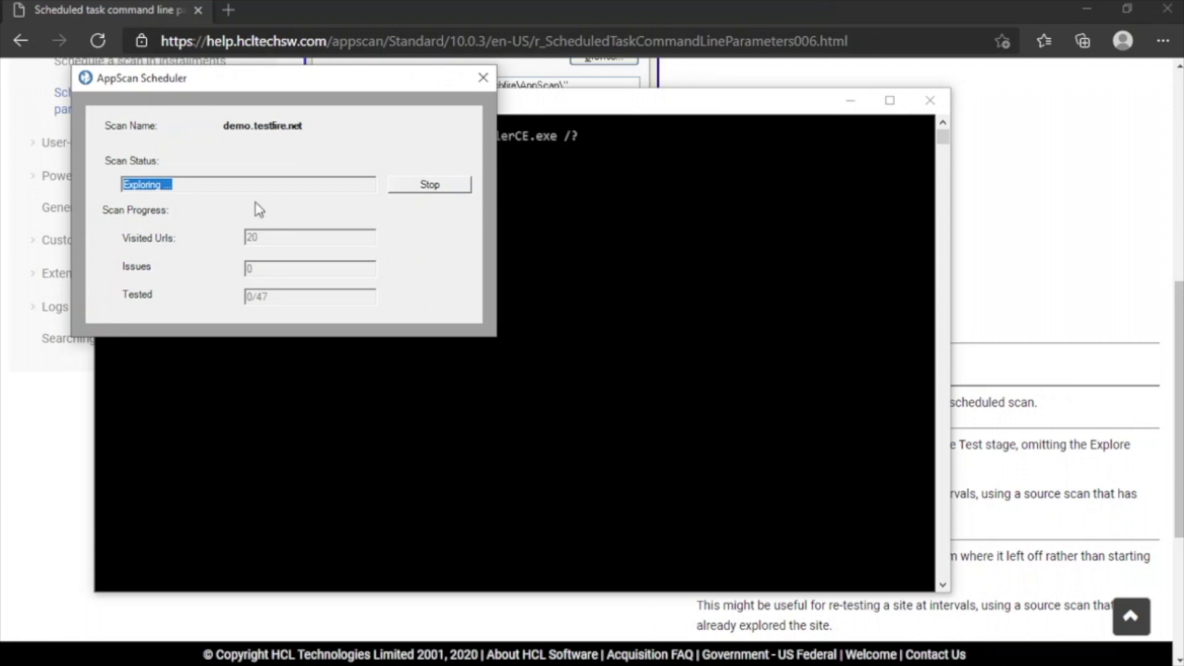
Switch to the demo.testfire.net.scan window, close its Scan Scheduler, and close that AppScan Standard window.
key("alt+Tab")
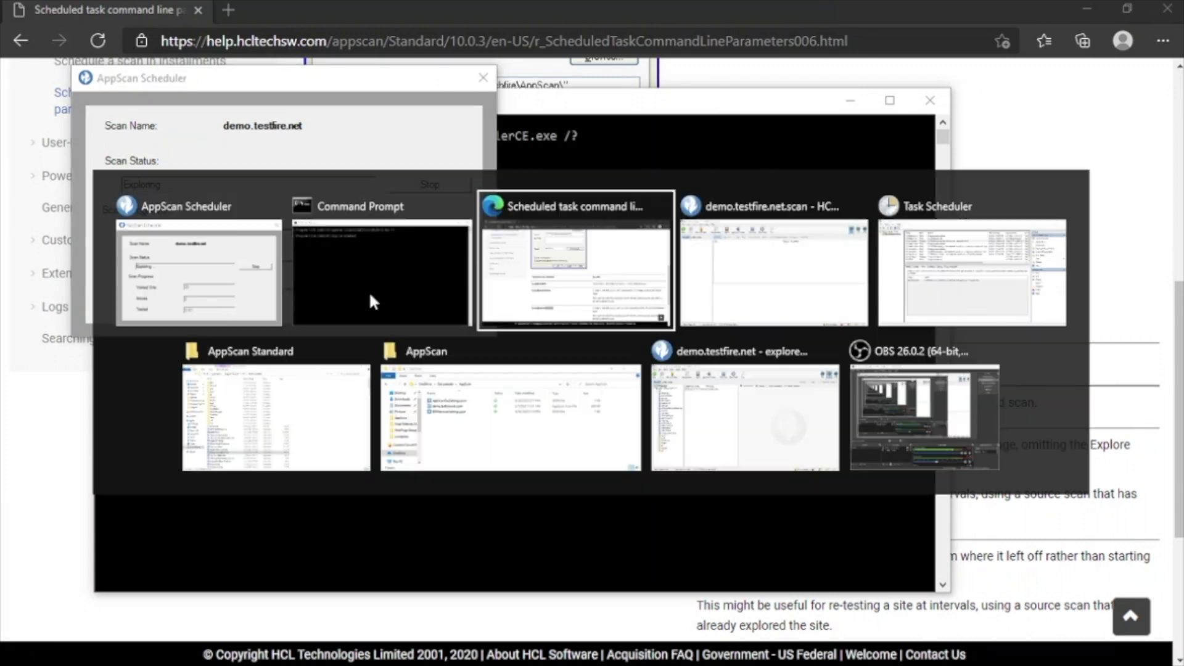
key("alt+Tab")
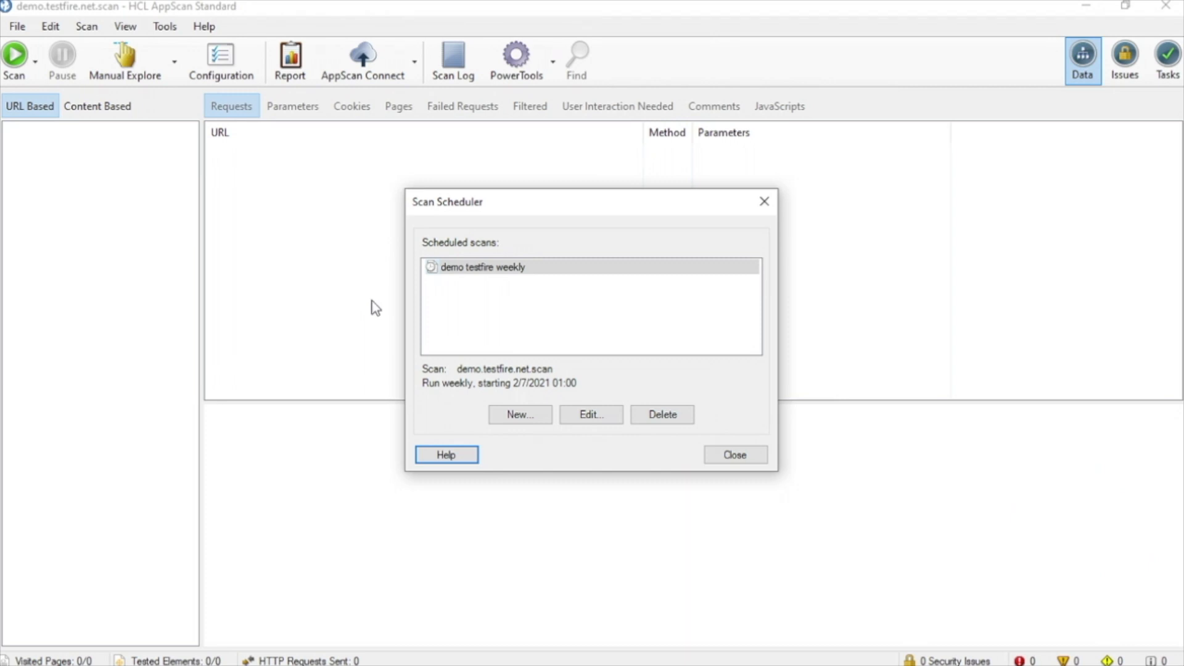
left_click(722, 457)
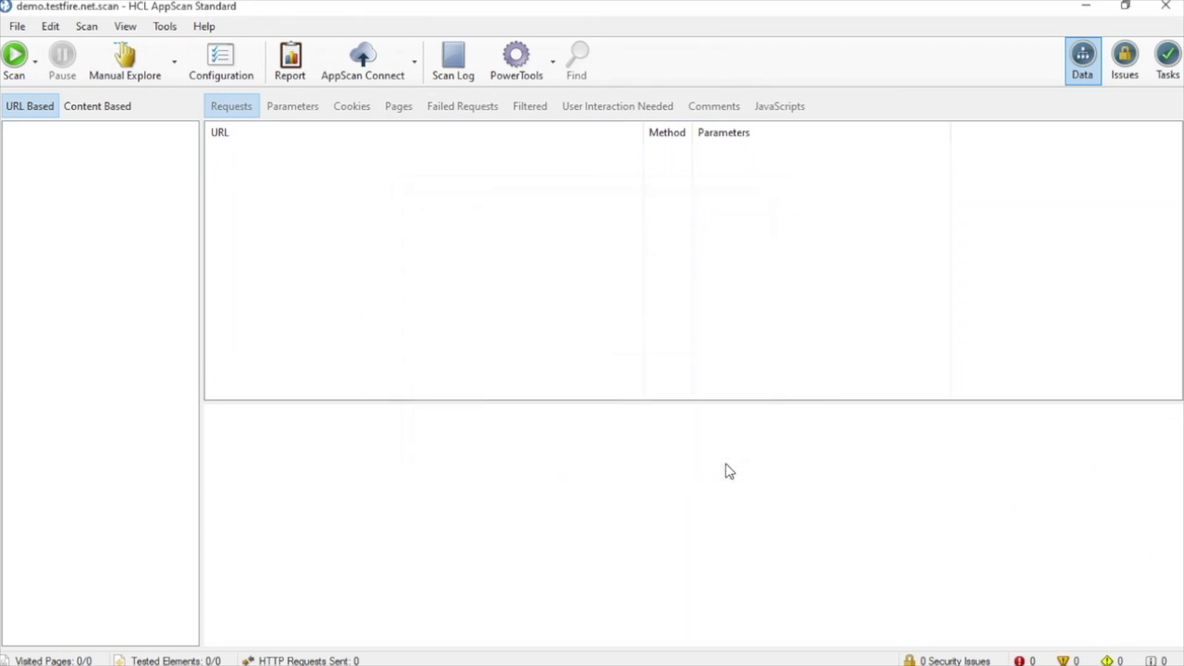
left_click(1153, 8)
Switch to the "demo.testfire.net - explore only.scan" window, examine the test policy in its scan configuration, and close the configuration.
key("alt+Tab")
key("Tab")
key("Tab")
key("Tab")
key("Tab")
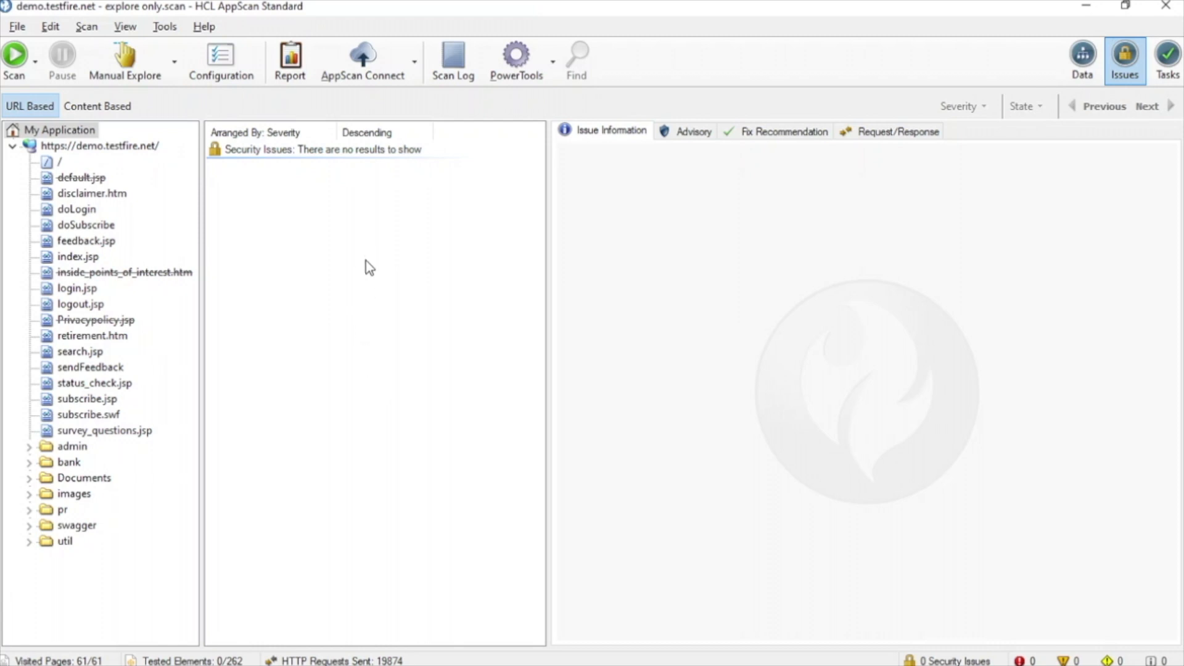
left_click(225, 69)
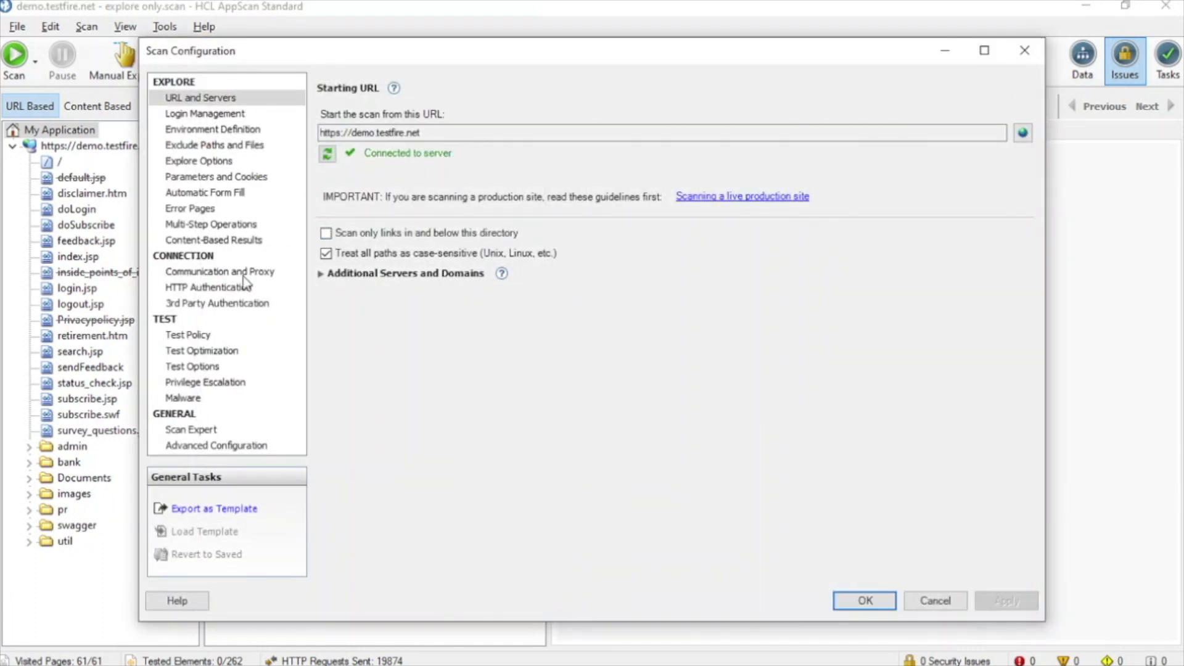
left_click(206, 333)
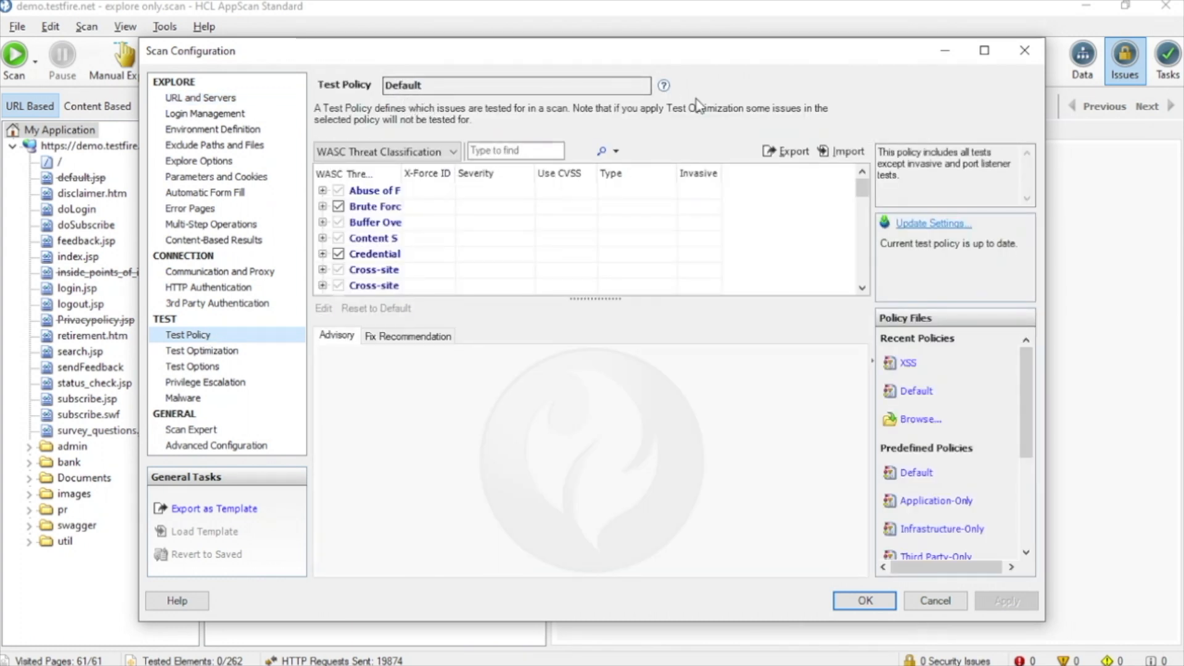
left_click(1035, 58)
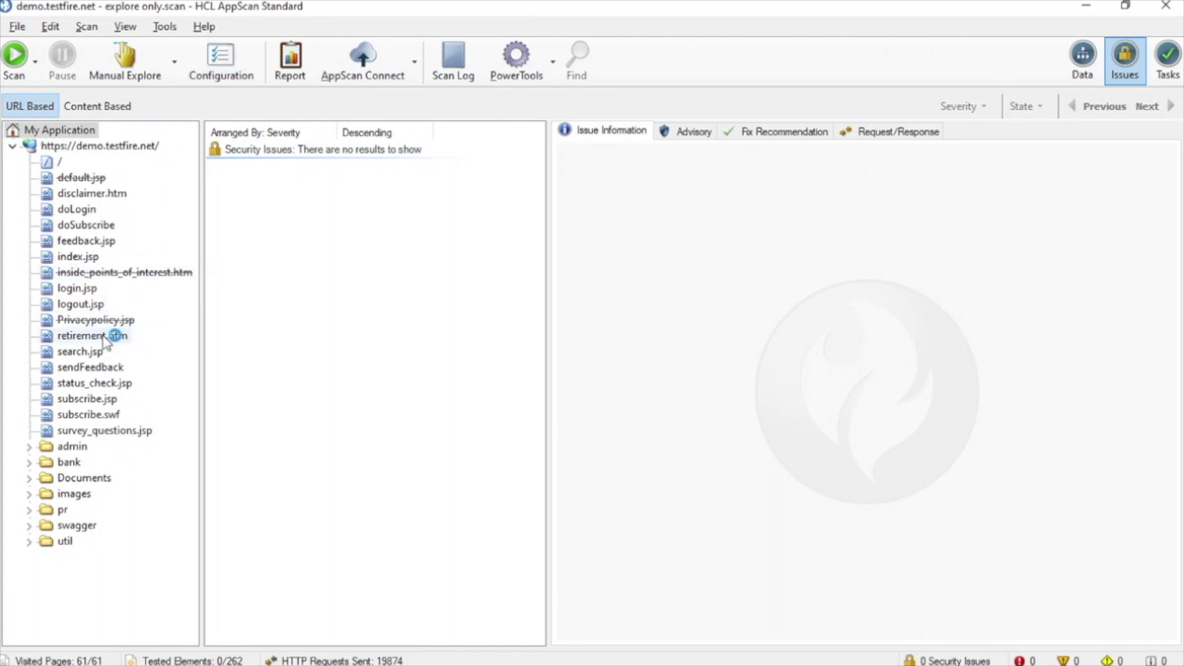
Create a new schedule in the Scan Scheduler for the current scan, named "demo nightly" with daily recurrence.
left_click(177, 30)
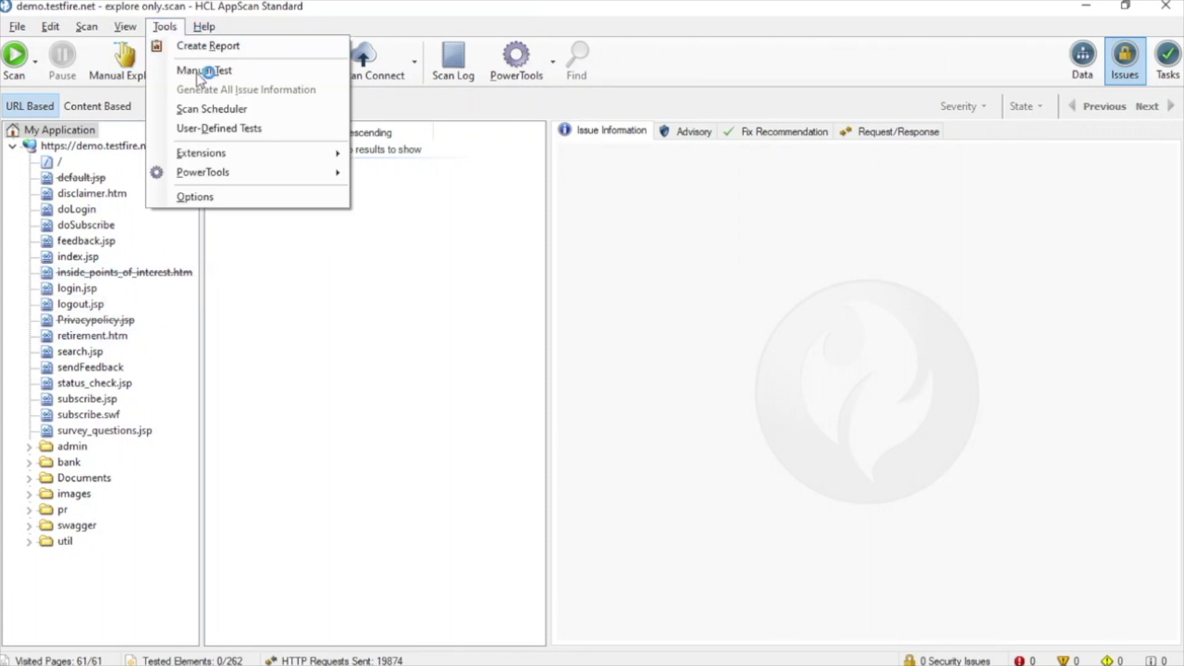
mouse_move(232, 157)
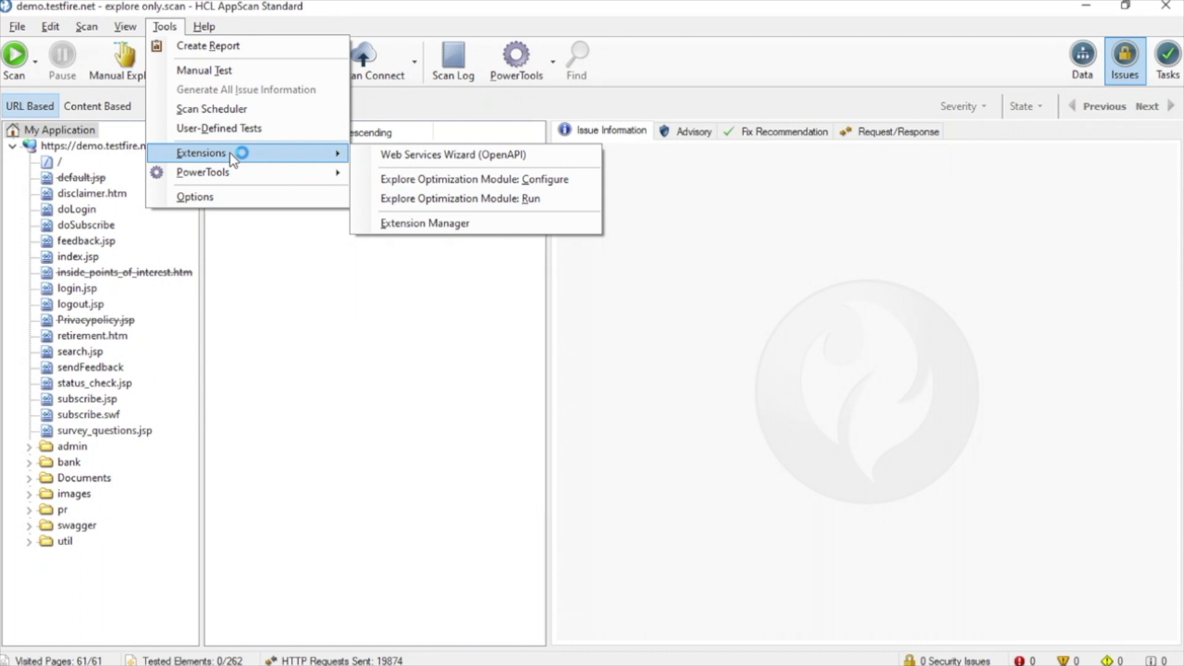
left_click(241, 115)
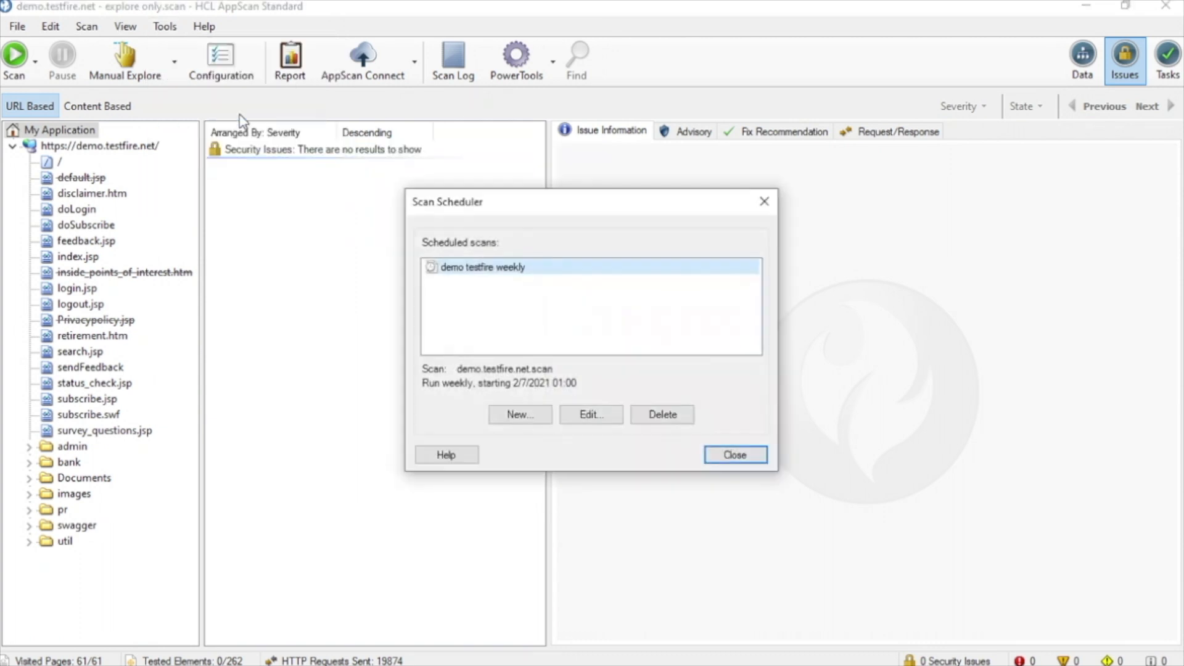
left_click(529, 421)
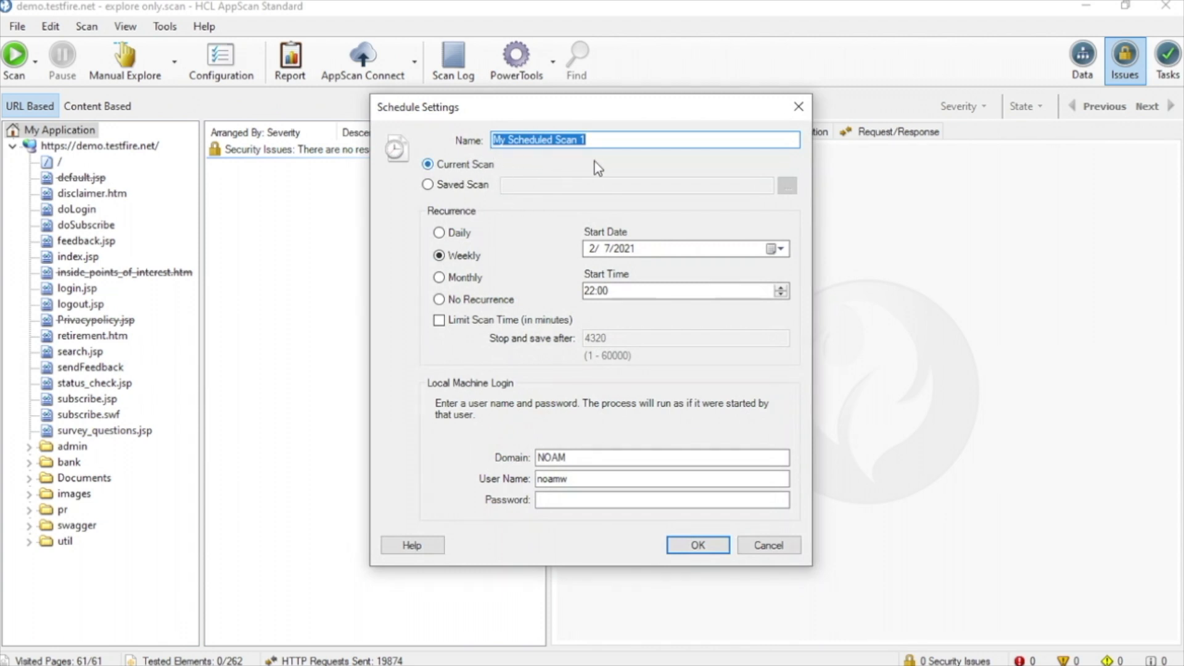
type("demo")
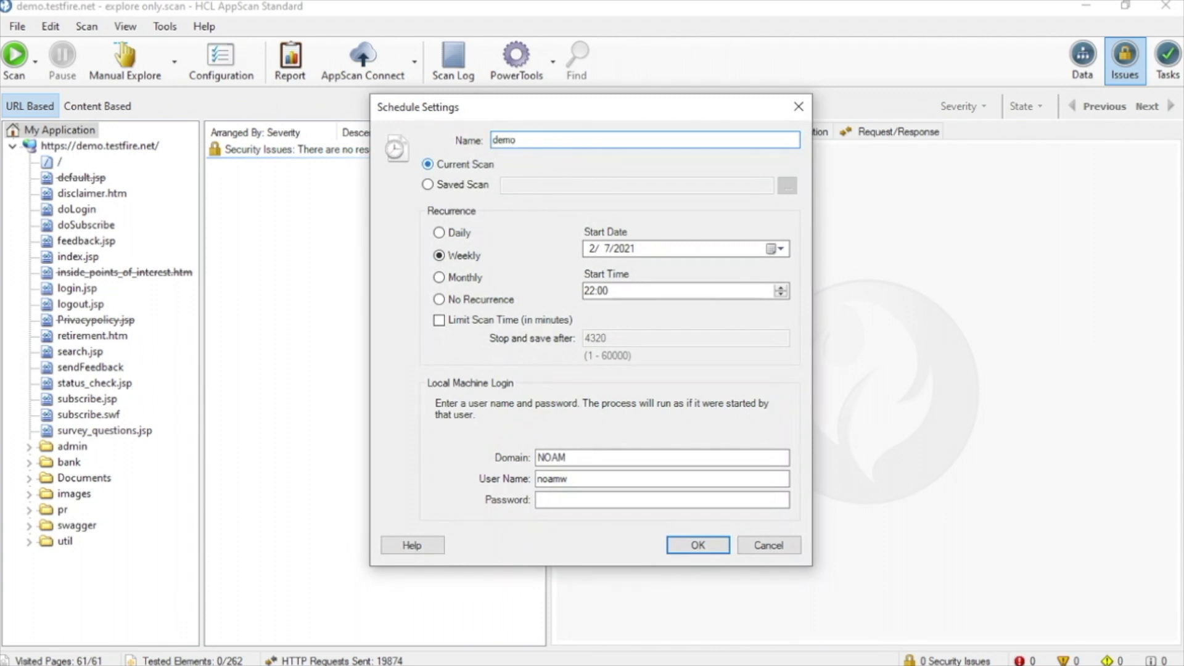
type(" nightly")
left_click(450, 235)
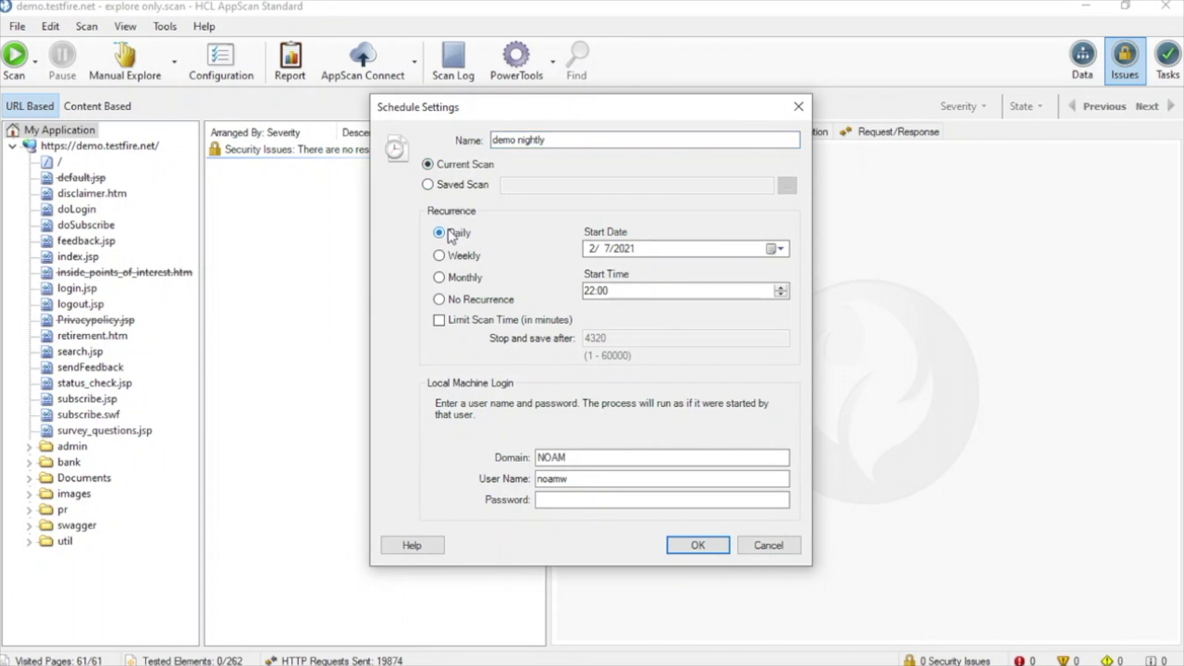
Set the schedule's start time to 01:00 and limit the scan time to 30 minutes.
left_click(590, 292)
left_click(440, 320)
left_click_drag(611, 338, 543, 326)
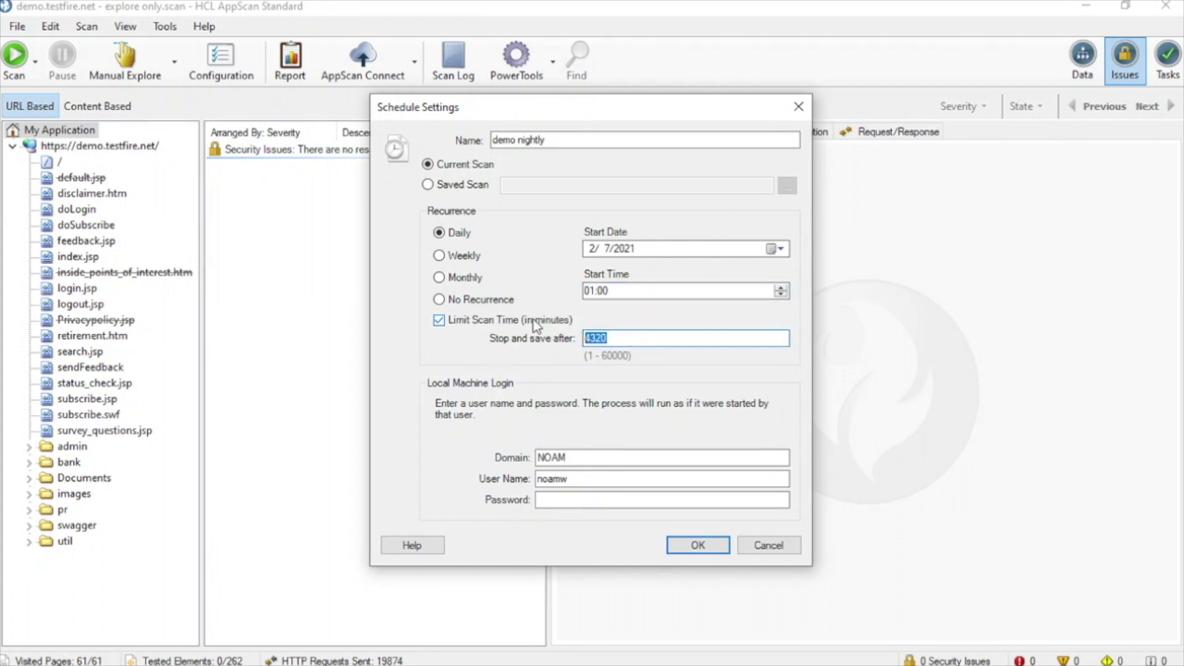
type("3")
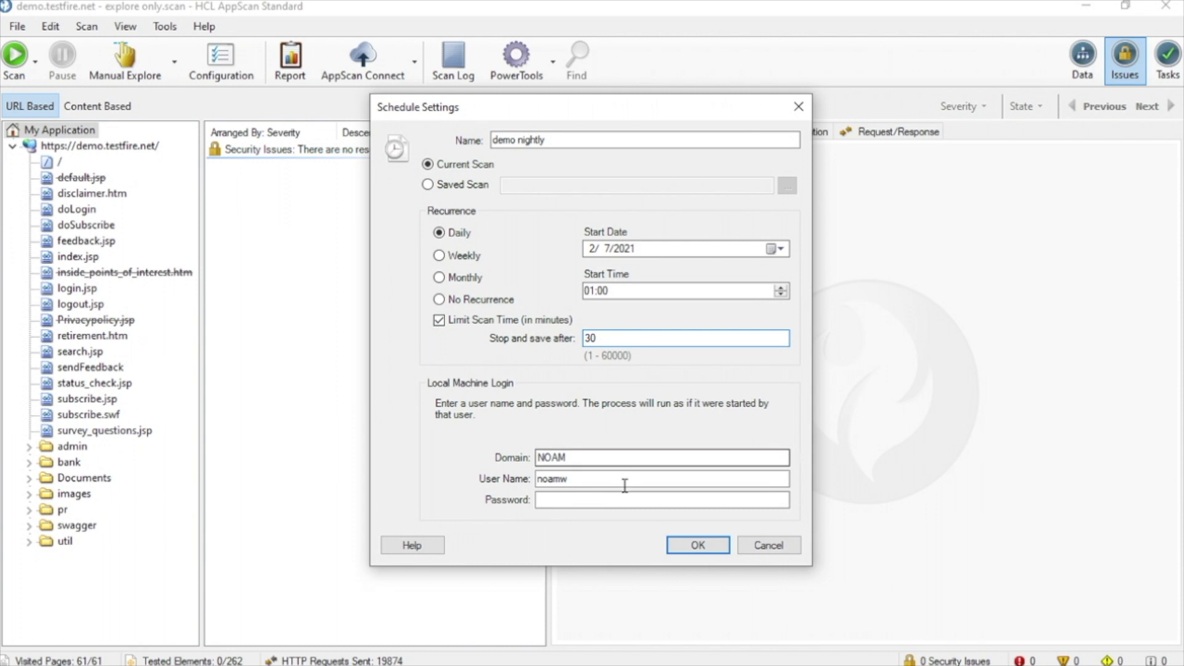
Enter the local machine login password, confirm the schedule, save the current scan, and close the Scan Scheduler.
left_click(610, 499)
type("*****")
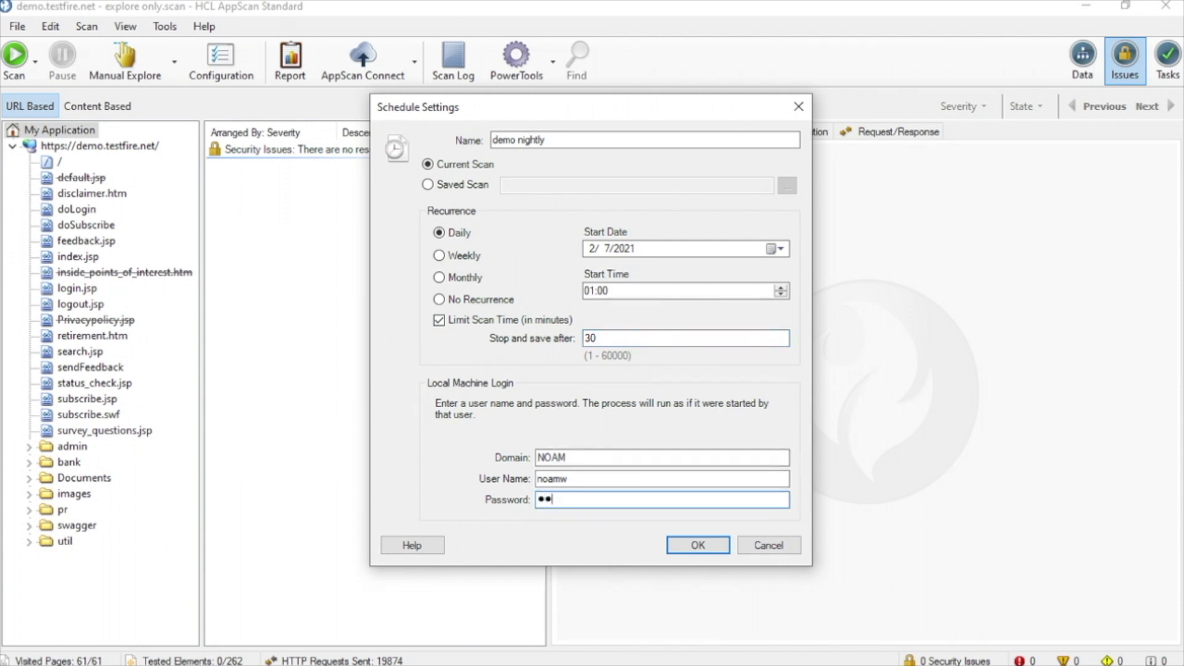
type("****")
left_click(703, 547)
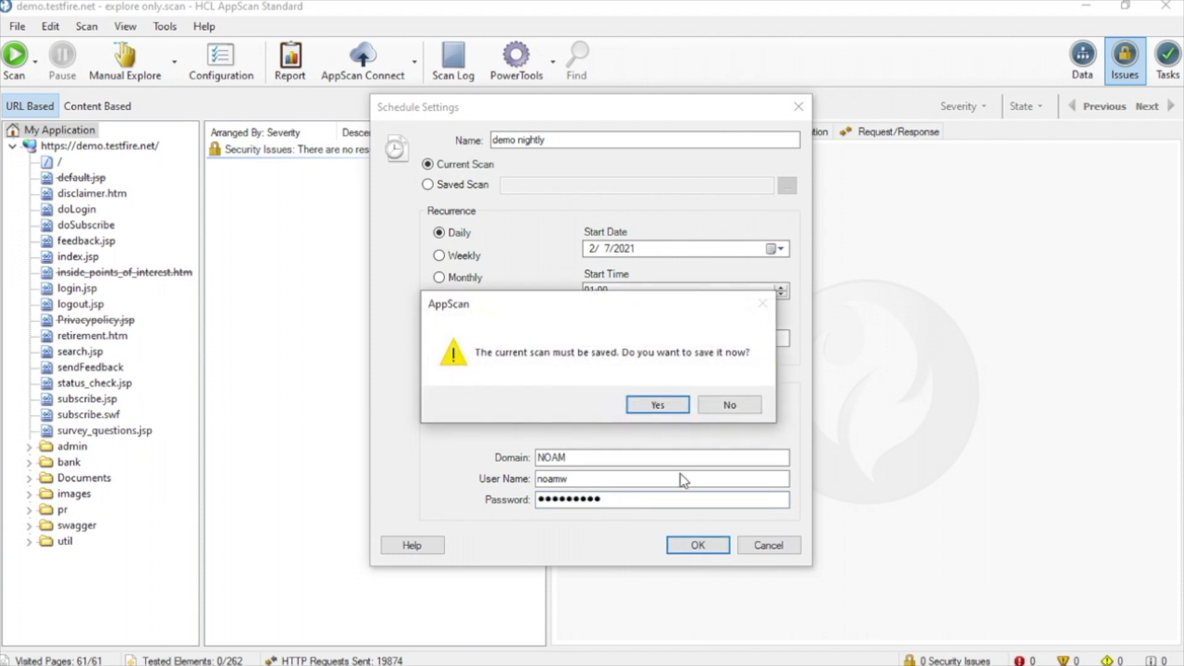
left_click(655, 406)
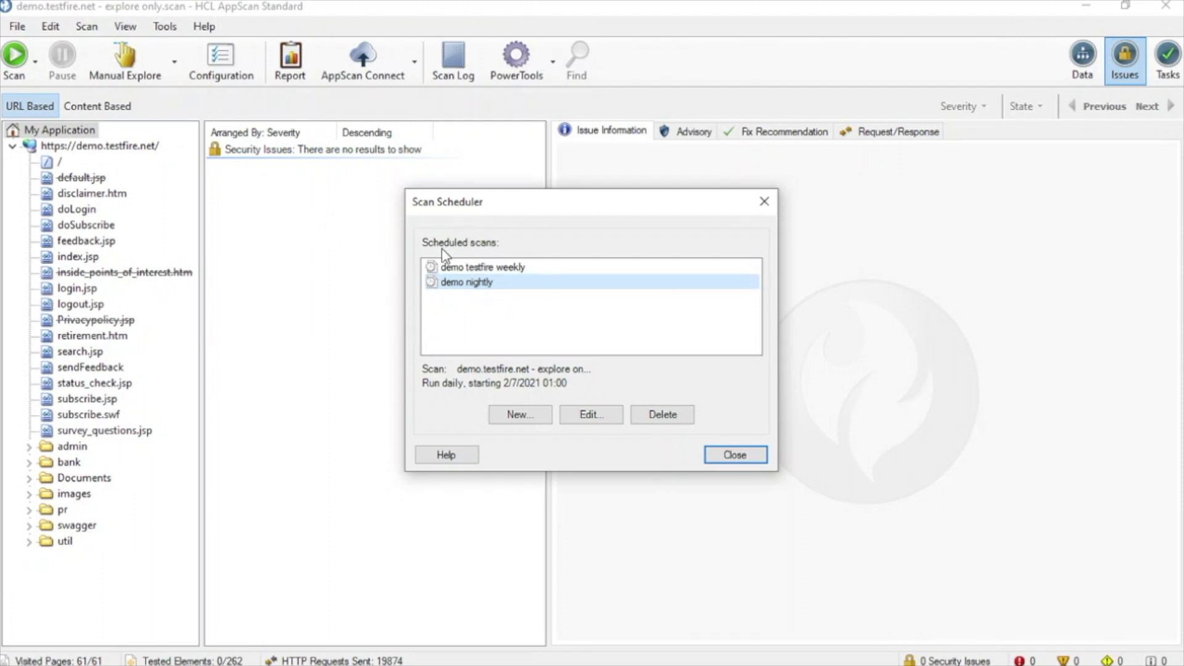
left_click(724, 457)
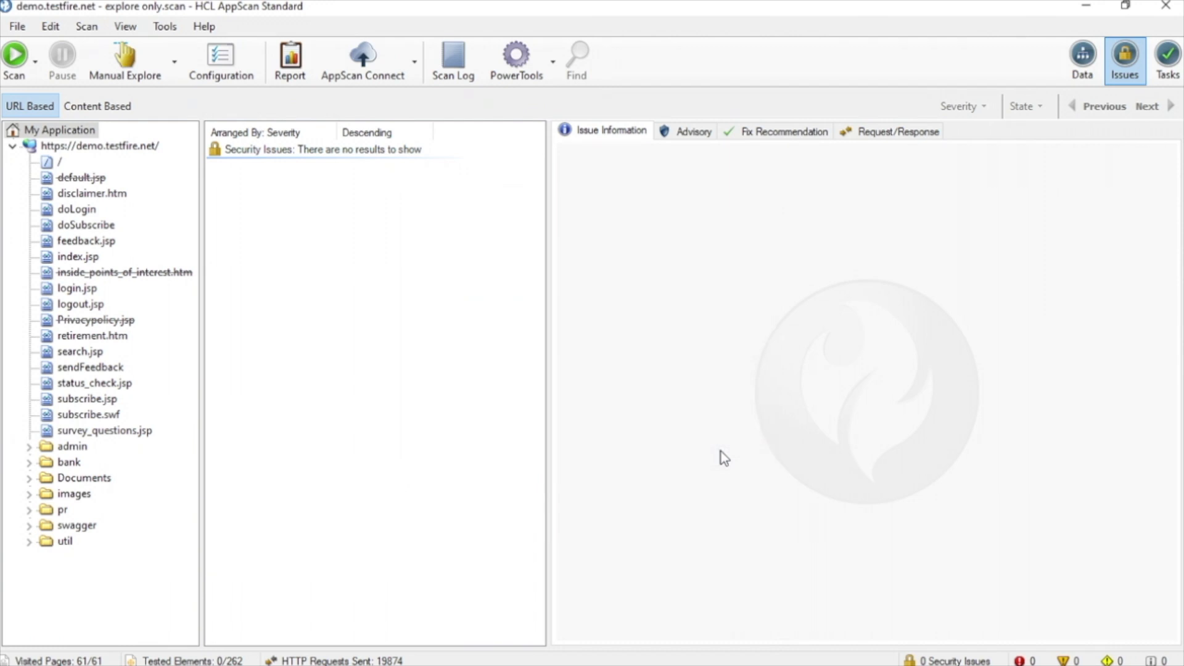
Switch to the Task Scheduler window.
key("alt+Tab")
key("alt+Tab")
key("alt+Tab")
key("alt+Tab")
key("alt+Tab")
key("alt+Tab")
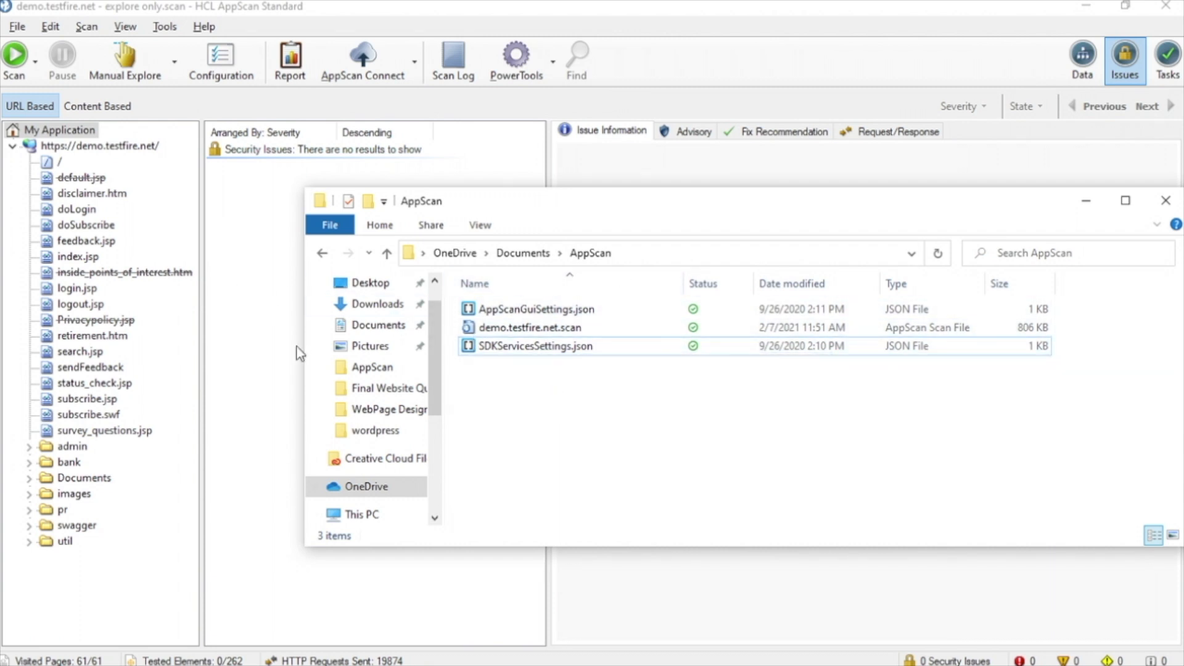
key("alt+Tab")
key("alt+Tab")
key("alt+Tab")
key("alt+Tab")
key("alt+Tab")
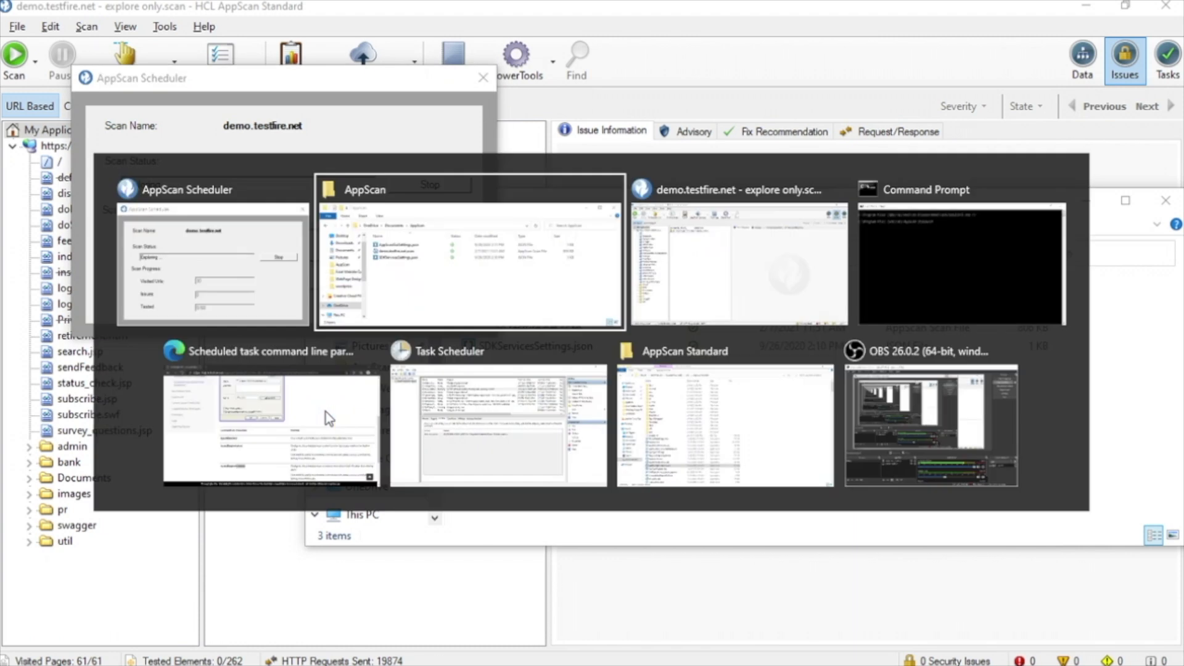
key("alt+Tab")
key("alt+Tab")
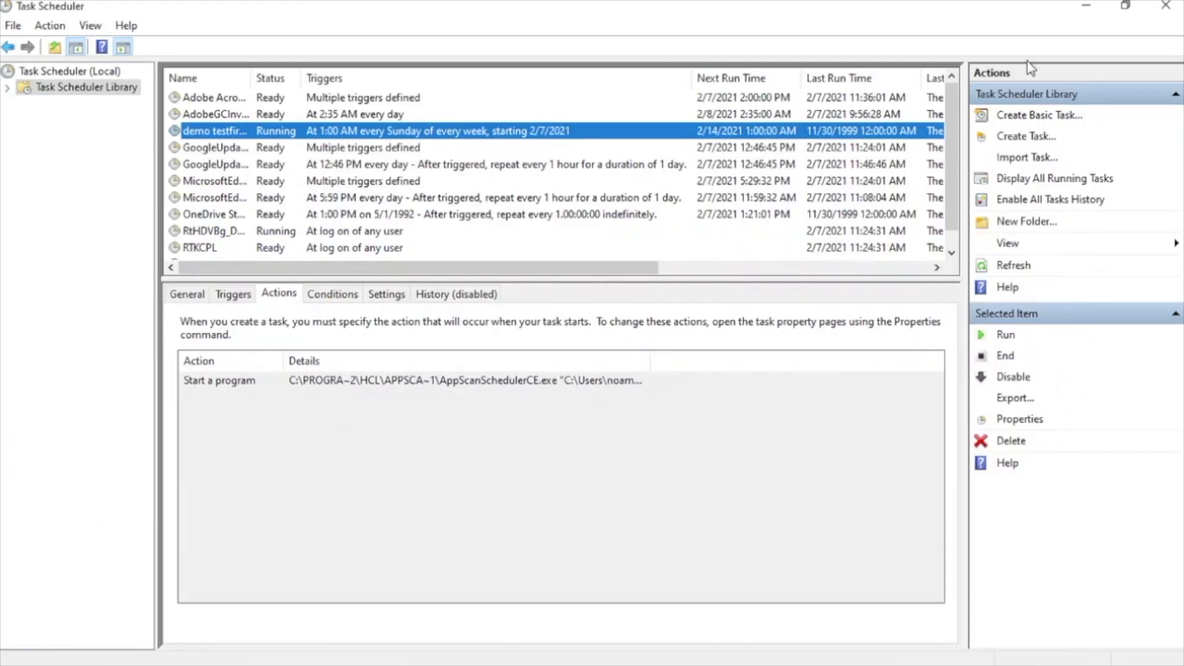
Close and reopen Task Scheduler, and expand the Task Scheduler Library.
left_click(1165, 6)
key("super")
type("tas")
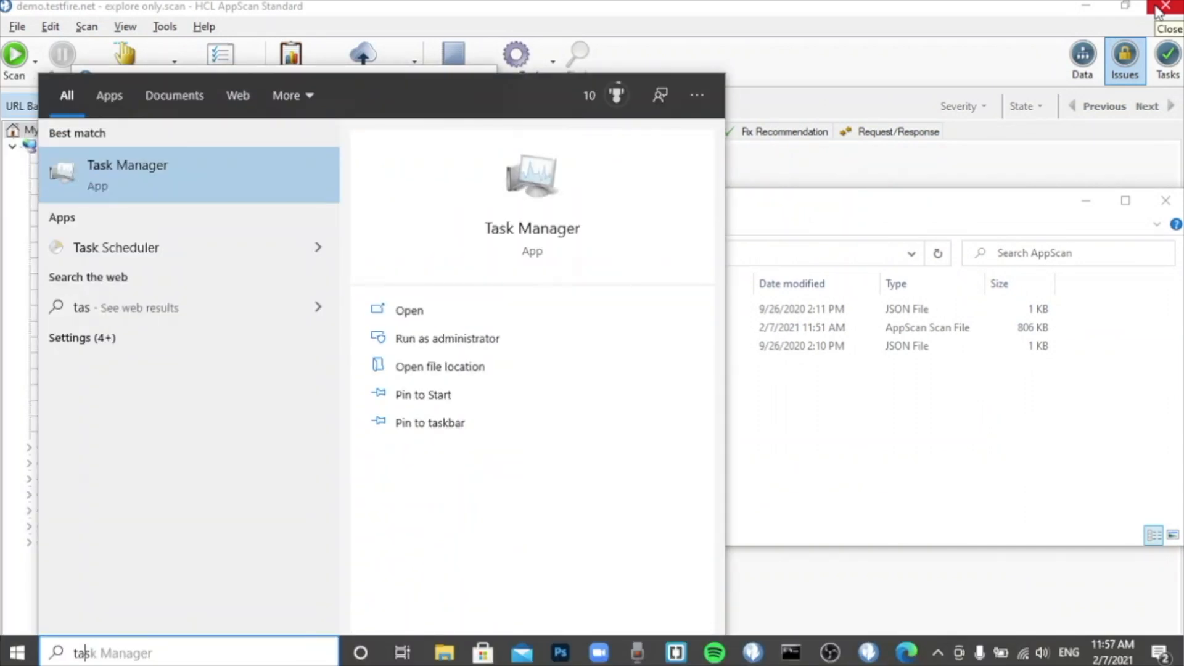
key("Down")
key("Return")
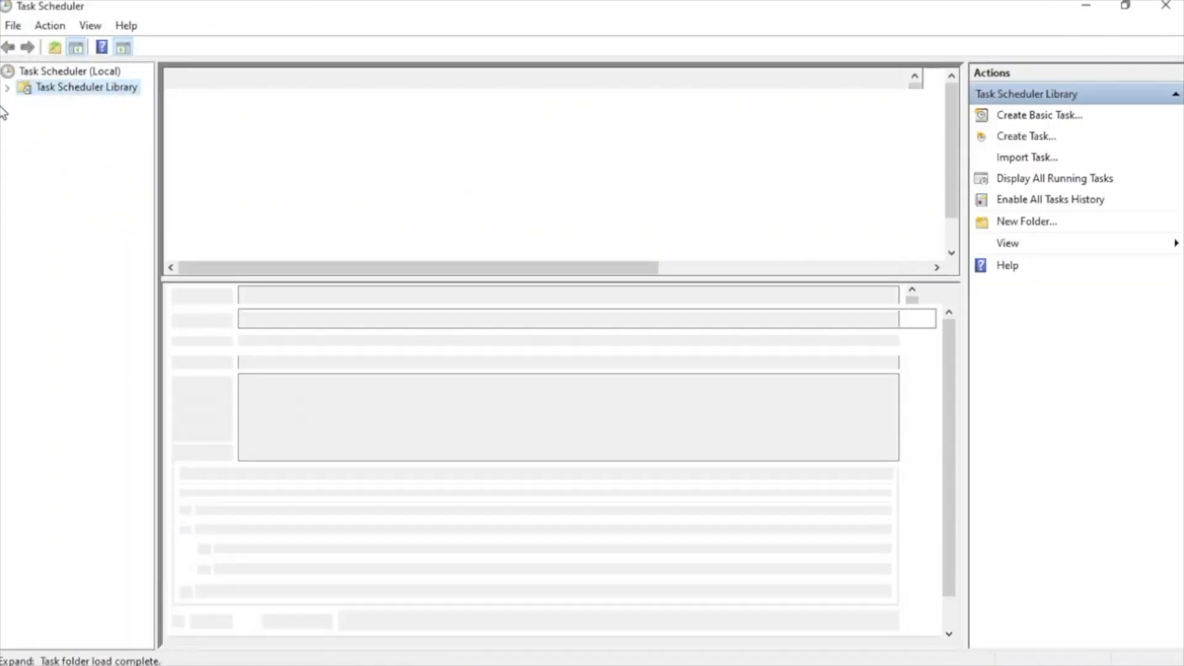
left_click(7, 88)
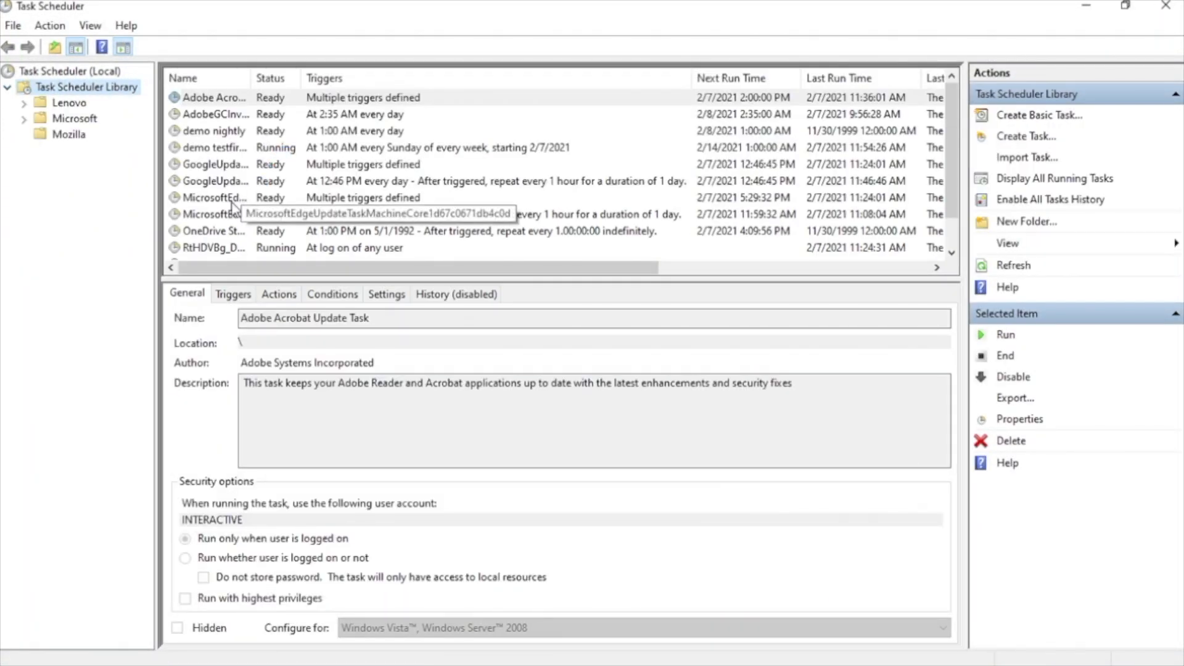
Open the properties of the "demo nightly" task and show its actions.
left_click(230, 148)
left_click(231, 132)
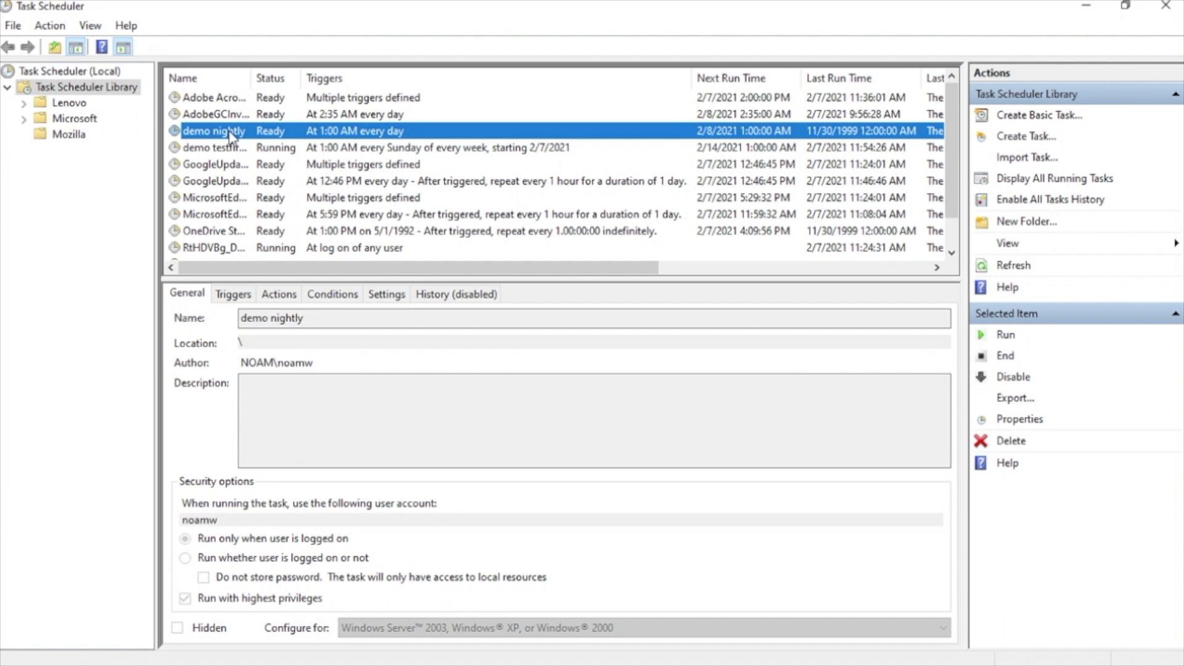
double_click(230, 132)
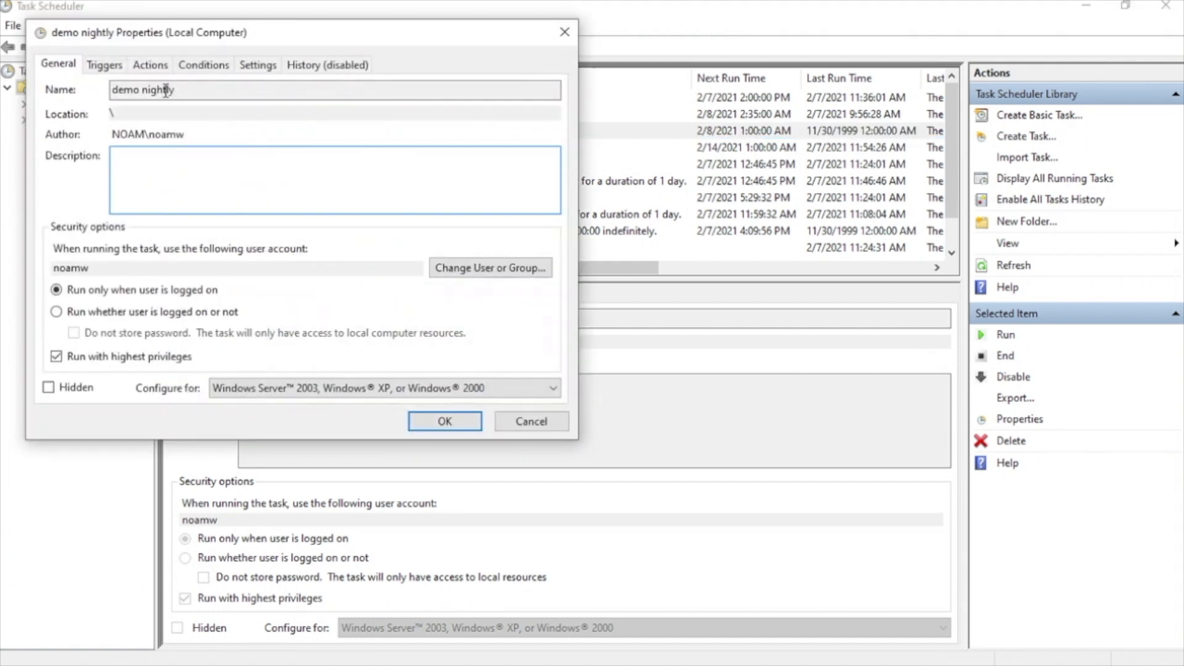
left_click(151, 64)
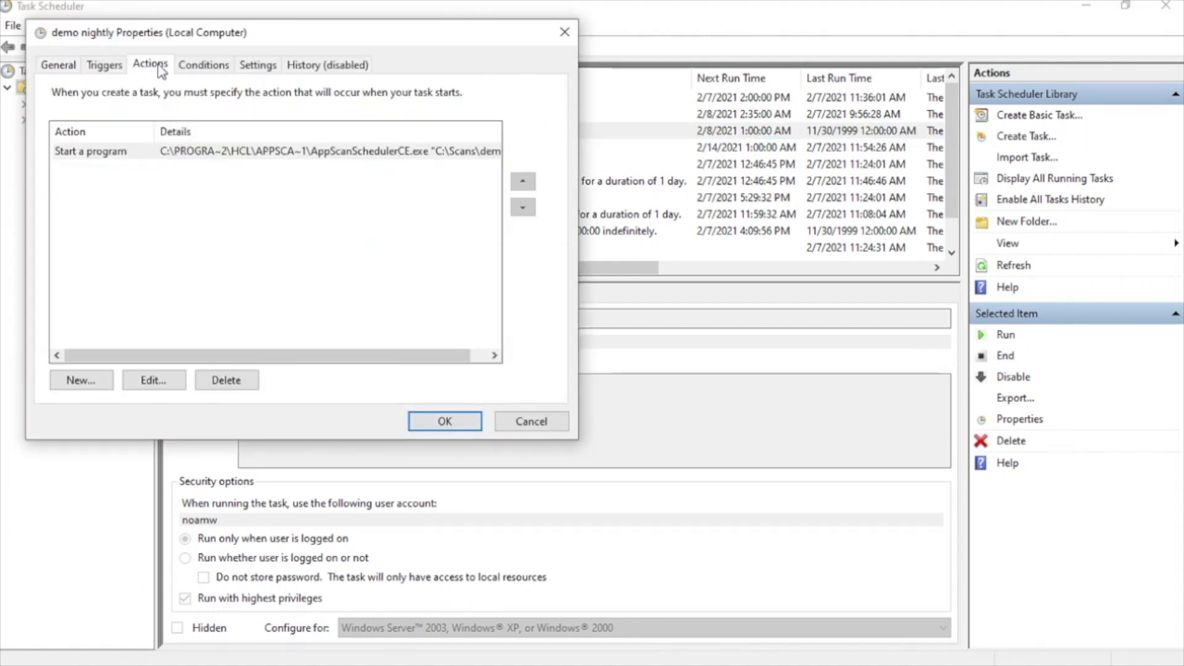
Edit the "demo nightly" task's start-a-program action, appending -continue after the 30-minute limit in its arguments.
left_click(153, 380)
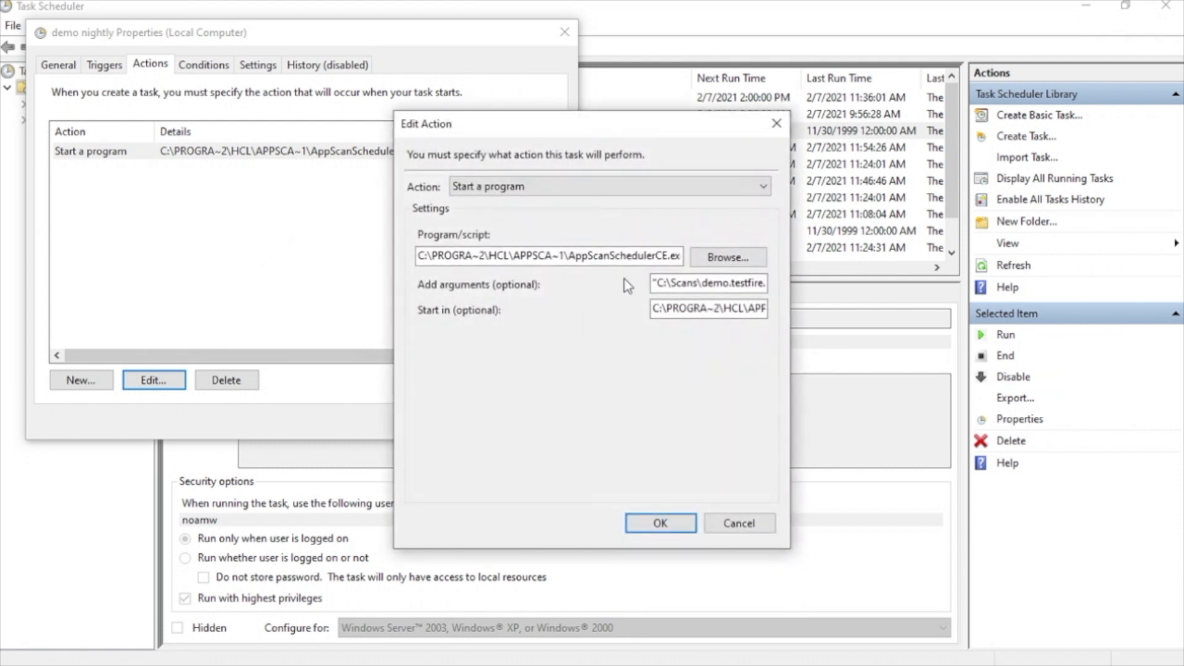
left_click_drag(671, 281, 830, 289)
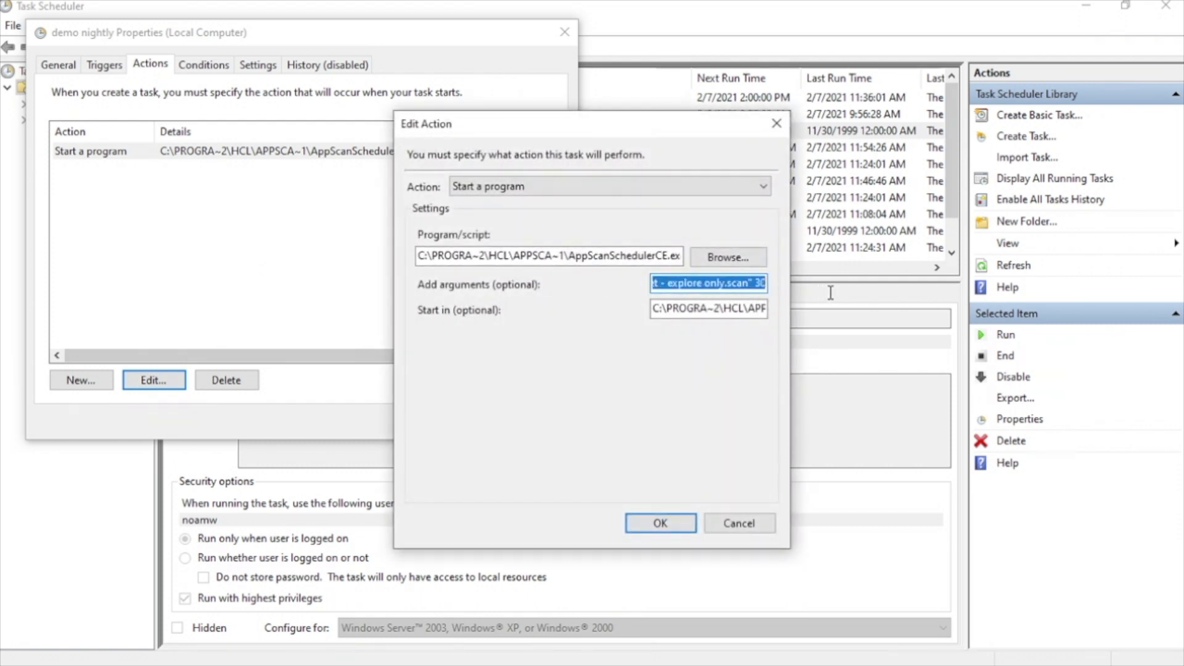
left_click(734, 282)
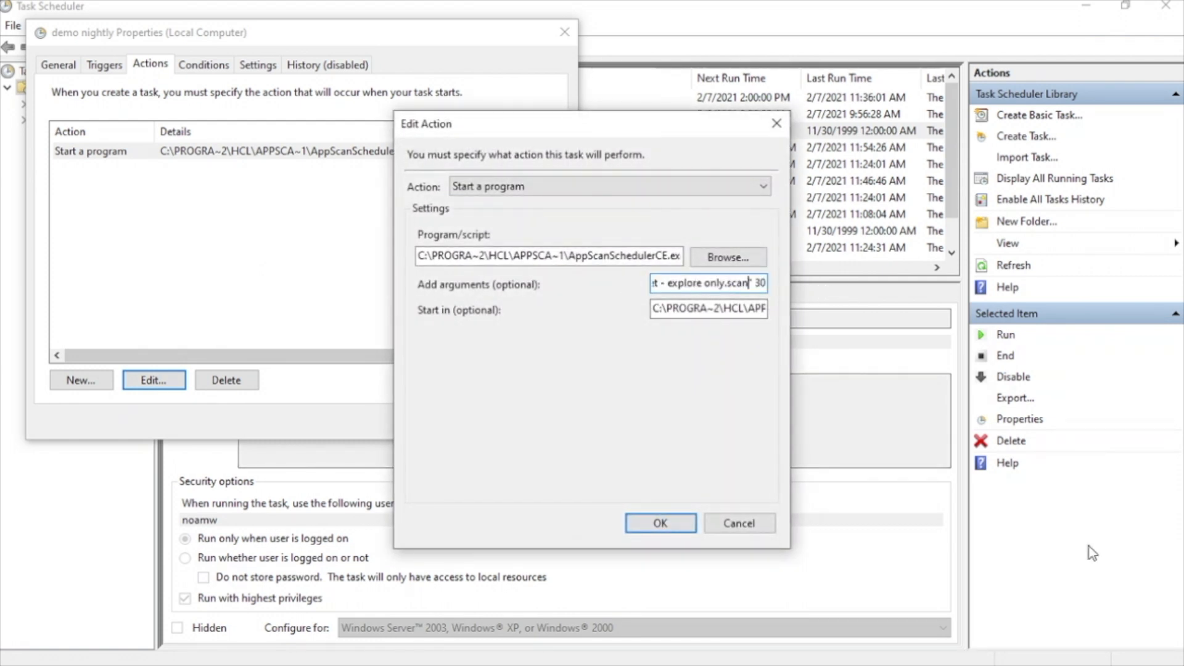
type("-")
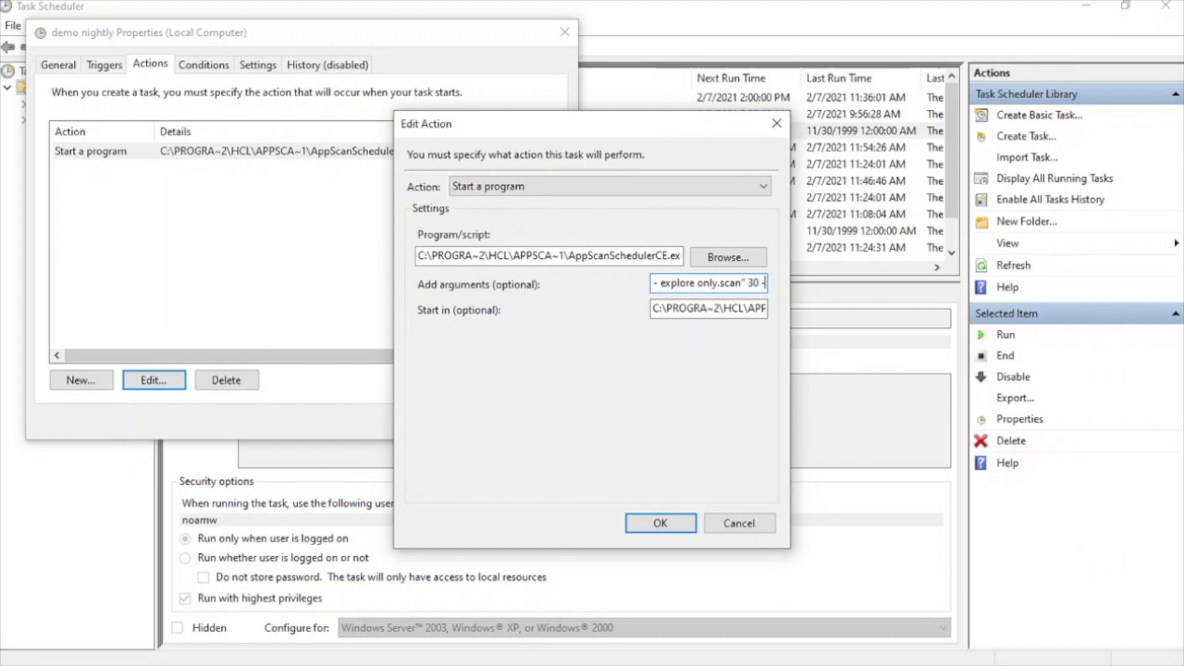
type("cdntinue")
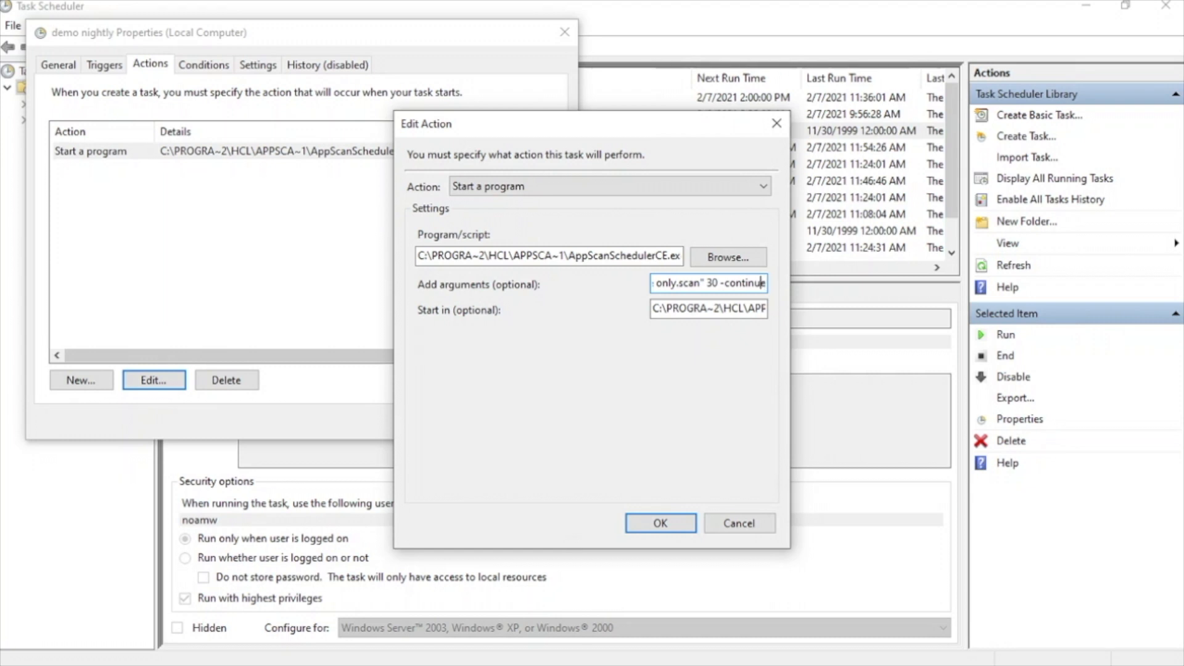
Examine the full argument string of the action, including the scan file path, time limit and -continue parameter.
key("Left")
key("Left")
key("Left")
key("Left")
key("Left")
key("Left")
key("Left")
key("Left")
key("Left")
key("Left")
key("Left")
key("Left")
key("Left")
key("Left")
key("Left")
key("Left")
key("Left")
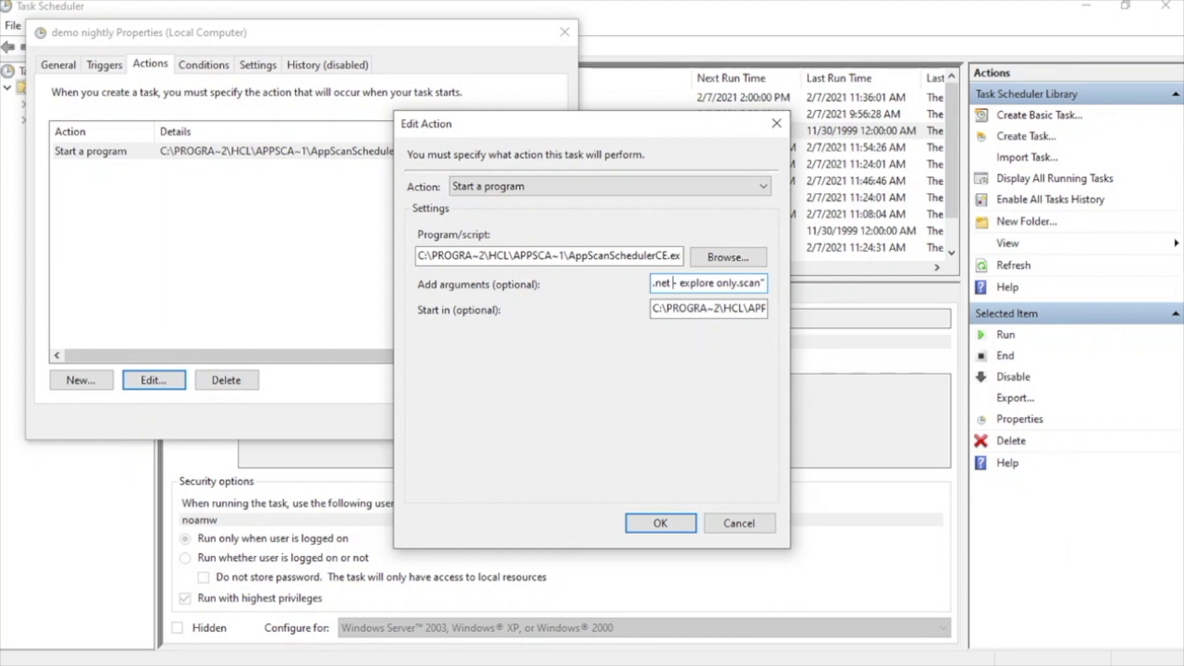
key("Left")
key("Left")
key("Left")
key("Right")
key("Right")
key("Right")
key("Right")
key("Right")
key("Right")
key("Right")
key("Right")
key("Right")
key("Right")
key("Right")
key("Right")
key("Right")
key("Right")
key("Right")
key("Right")
key("Right")
key("Right")
key("Right")
key("Right")
left_click_drag(761, 283, 680, 283)
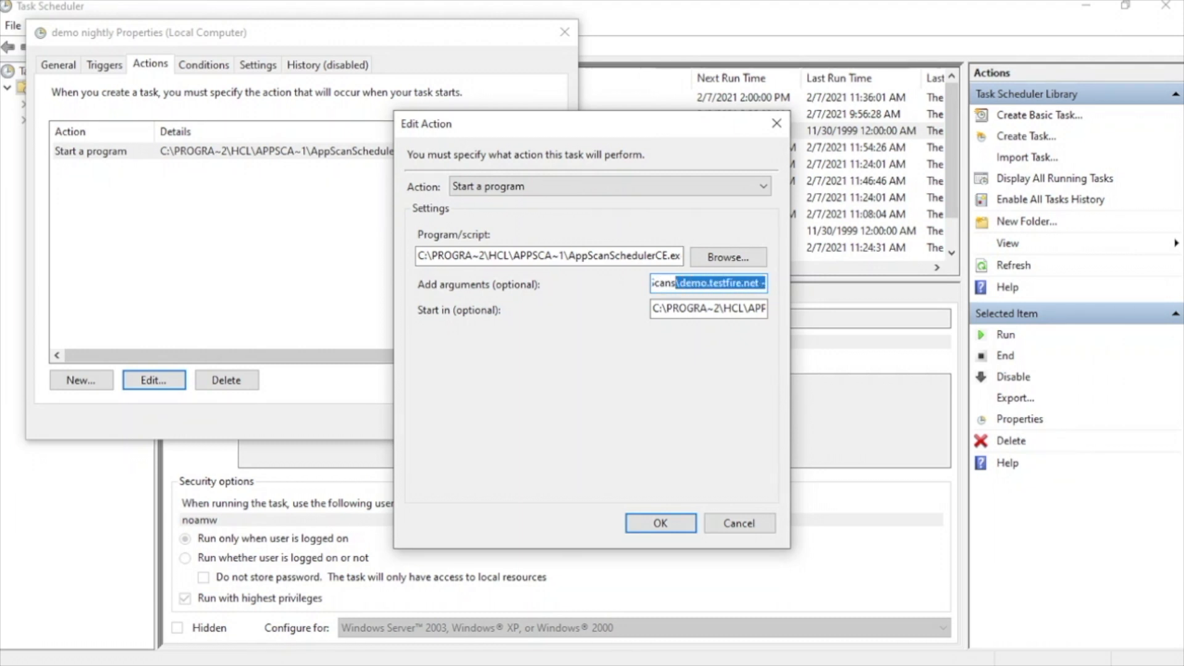
Append the -saveName parameter with an opening quotation mark after -continue in the action's arguments.
key("alt")
key("ctrl+v")
type("30 -continue")
type(" -s")
type("ac")
type("eN")
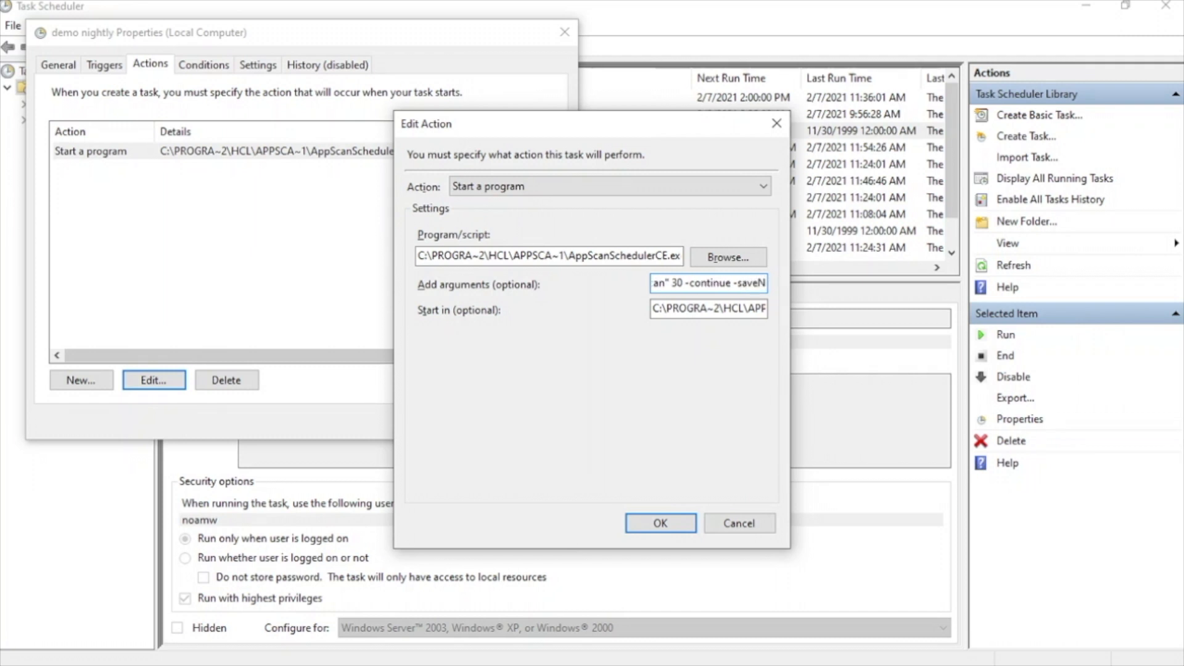
type("ame\"")
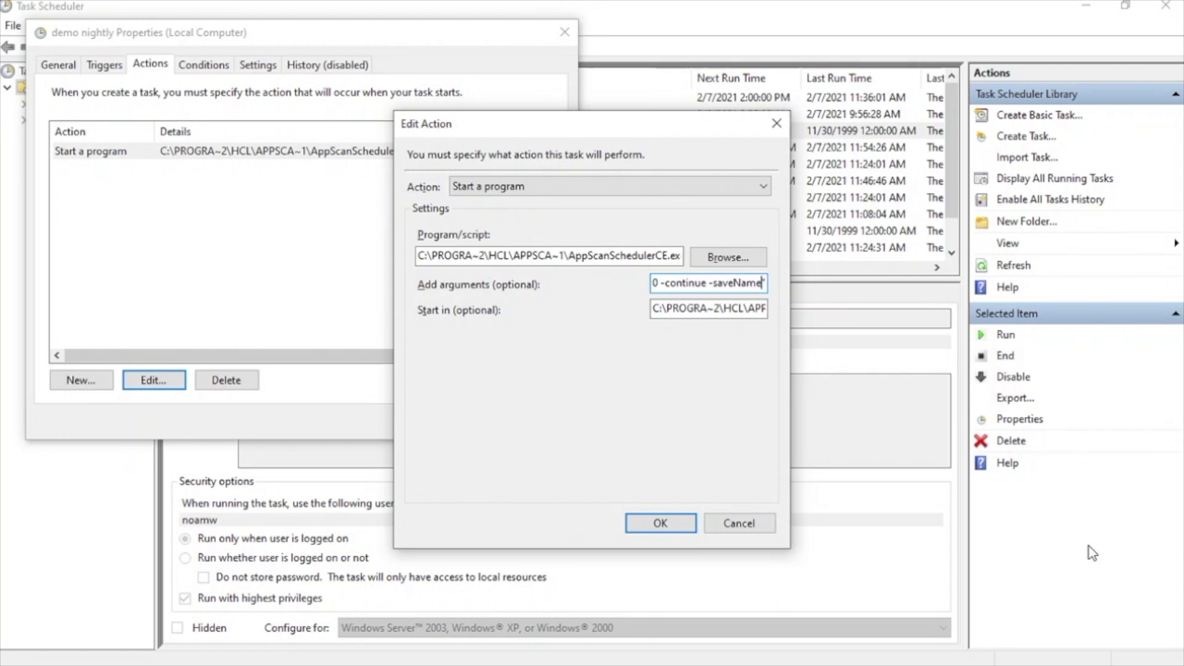
Copy the file name "demo.testfire.net - explore only.scan" from the scan path in the action's arguments.
key("Left")
key("Left")
key("Left")
key("Left")
key("Left")
key("Left")
key("Left")
key("Left")
key("Left")
key("Left")
key("Left")
key("Left")
key("Left")
key("Left")
key("Left")
key("Left")
key("Left")
key("Left")
key("Left")
key("Left")
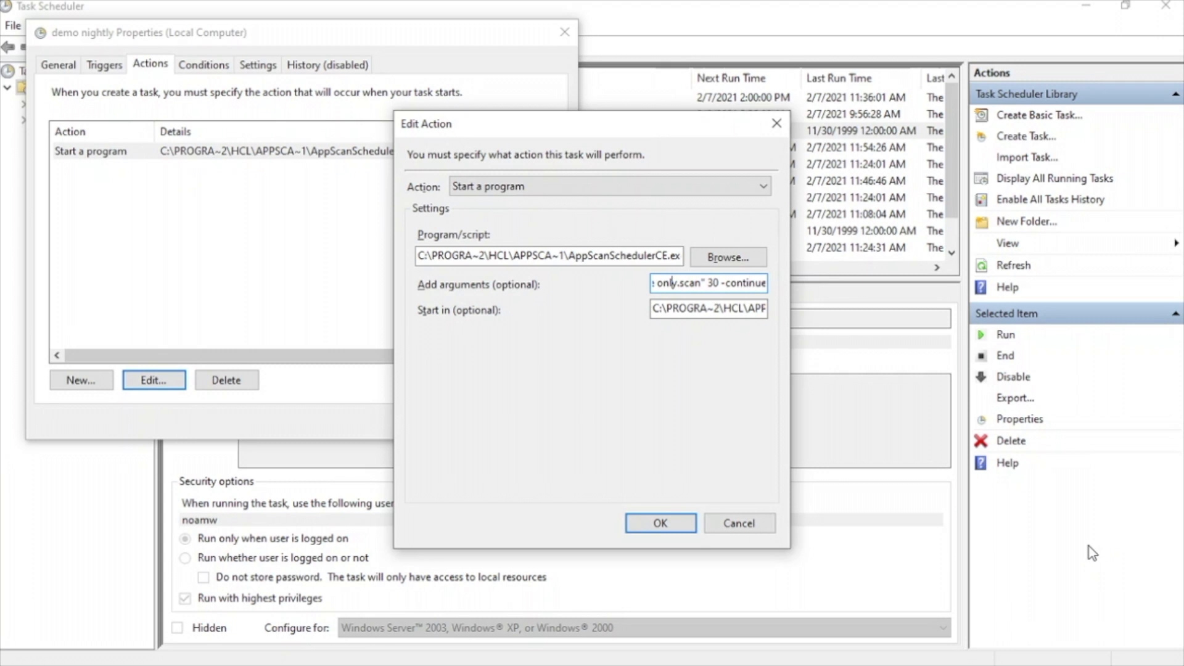
key("Right")
key("Right")
key("Right")
key("shift+Left")
key("shift+Left")
key("shift+Left")
key("shift+Left")
key("shift+Left")
key("shift+Left")
key("shift+Left")
key("shift+Left")
key("shift+Left")
key("shift+Left")
key("shift+Left")
key("shift+Left")
key("shift+Left")
key("shift+Left")
key("shift+Left")
key("shift+Left")
key("shift+Left")
key("shift+Left")
key("shift+Left")
key("shift+Left")
key("shift+Left")
key("shift+Left")
key("shift+Left")
key("shift+Left")
key("shift+Left")
key("shift+Left")
key("shift+Left")
key("shift+Left")
key("shift+Left")
key("shift+Left")
key("shift+Left")
key("shift+Left")
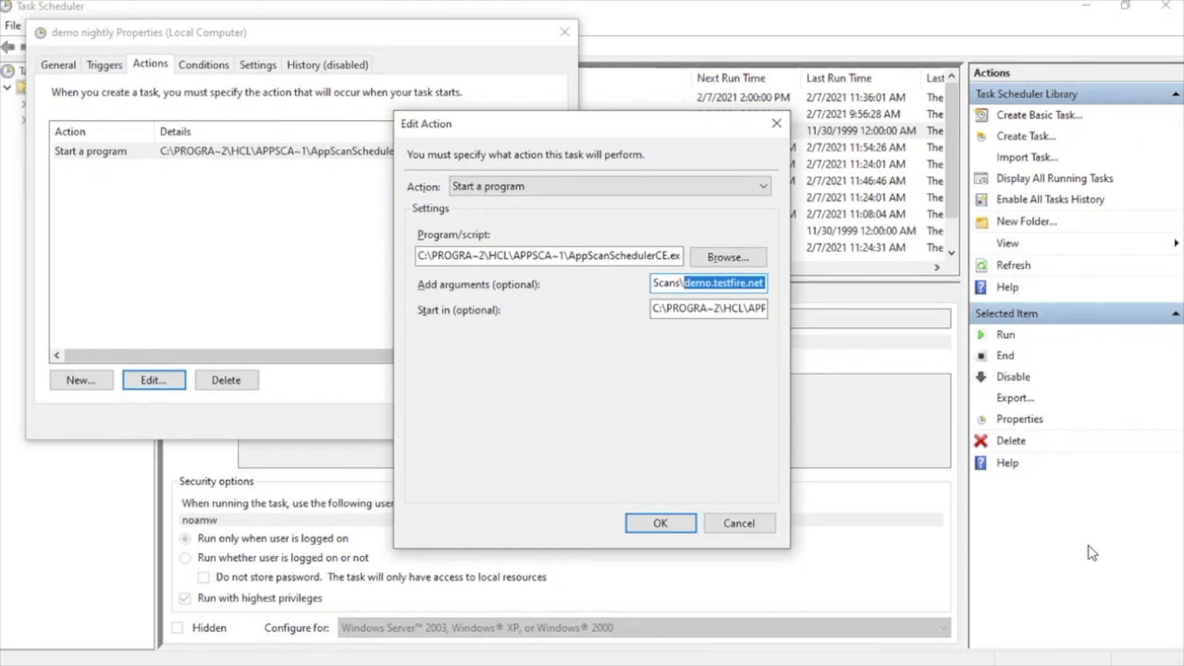
Paste the copied scan file name as the quoted -saveName value, and save the edited action and task properties.
key("Right")
key("Right")
key("Right")
key("Right")
key("Right")
key("Right")
key("Right")
key("Right")
key("Right")
key("Right")
key("Right")
key("Right")
key("Right")
key("Right")
key("Right")
key("Right")
key("Right")
key("Right")
key("Right")
key("Right")
key("Right")
key("ctrl+v")
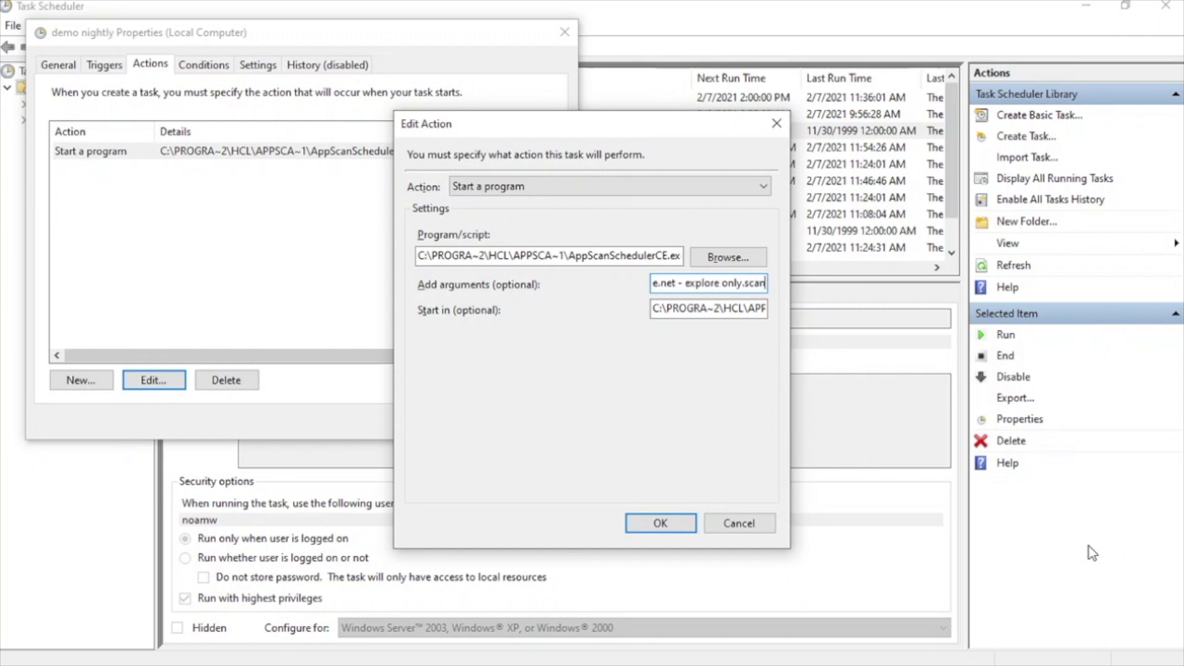
type("\"")
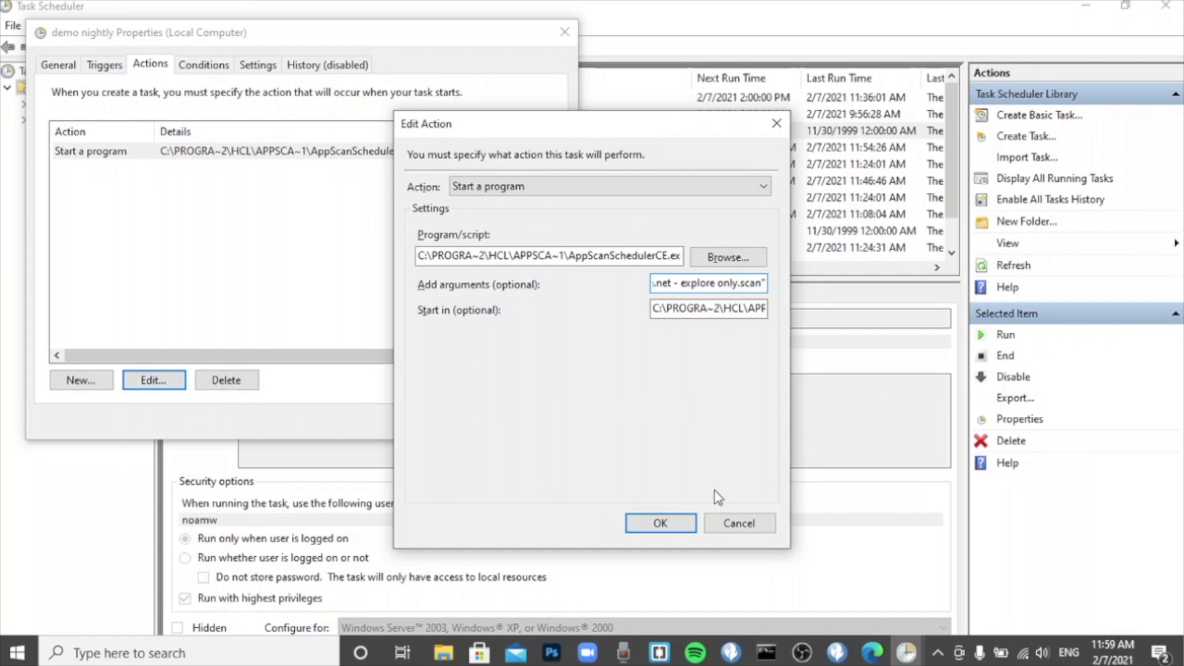
left_click(660, 528)
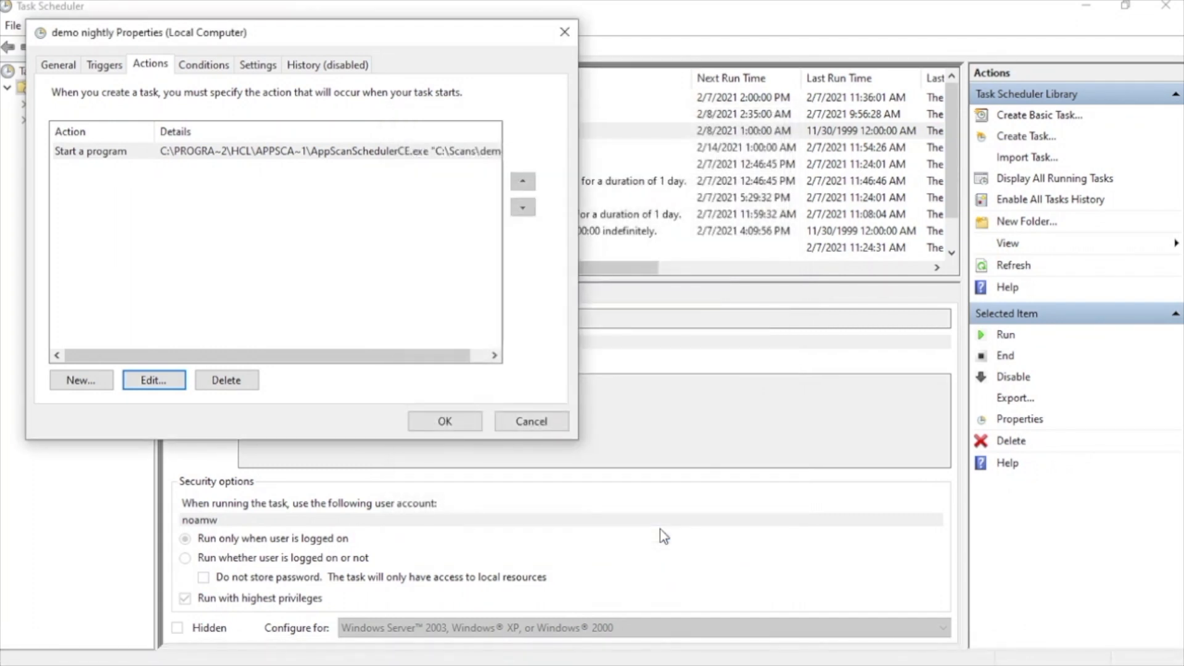
left_click(445, 422)
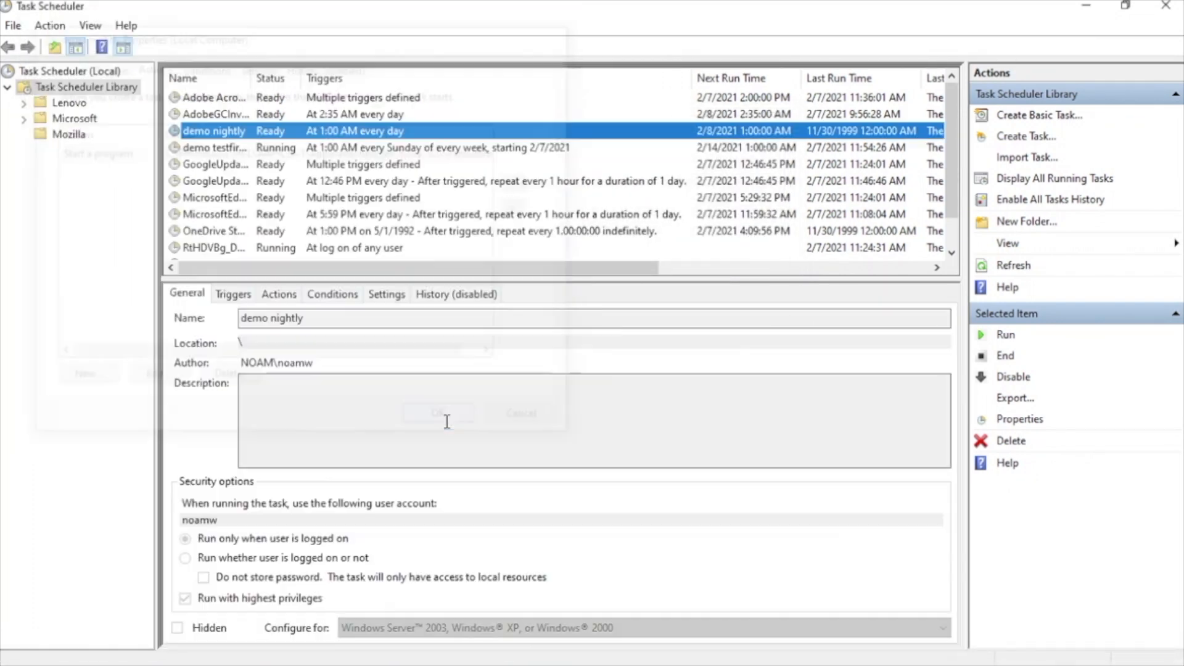
Run the "demo nightly" task immediately and switch to the AppScan Scheduler progress window.
right_click(368, 131)
left_click(392, 140)
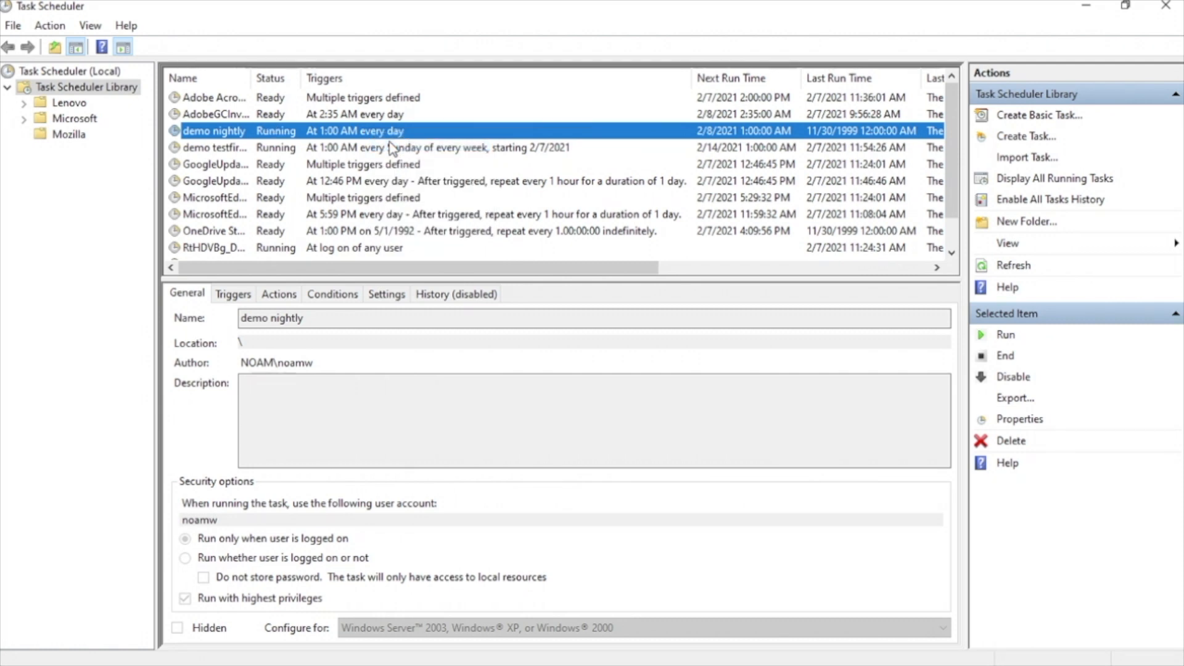
key("alt+Tab")
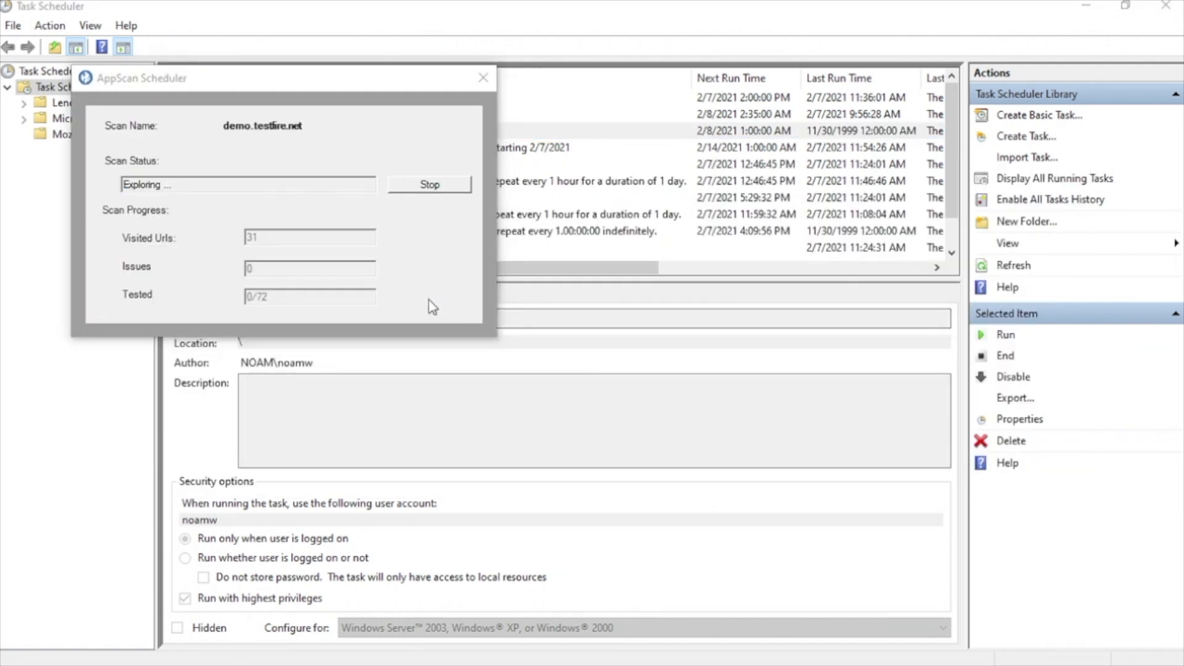
Bring up the progress window of the "demo.testfire.net - explore only" scan and place it beside the demo.testfire.net progress window.
key("alt+Tab")
key("alt+Tab")
key("alt+Tab")
key("alt+Tab")
key("alt+Tab")
key("alt+Tab")
key("alt+Tab")
key("alt+Tab")
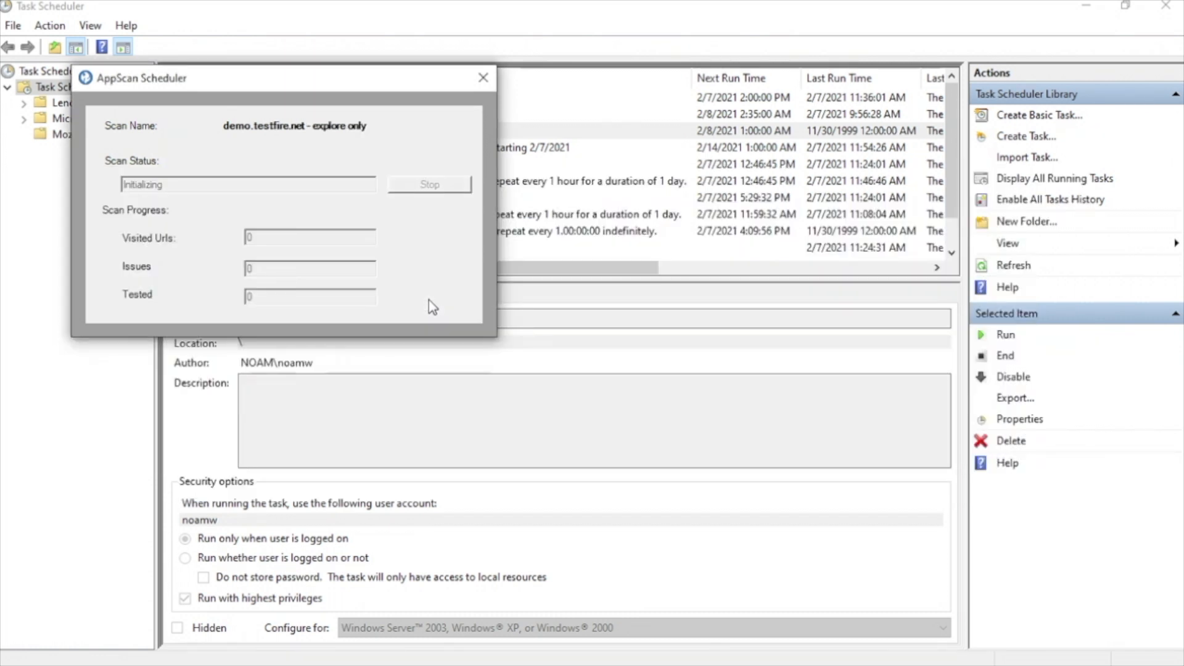
left_click_drag(253, 82, 725, 141)
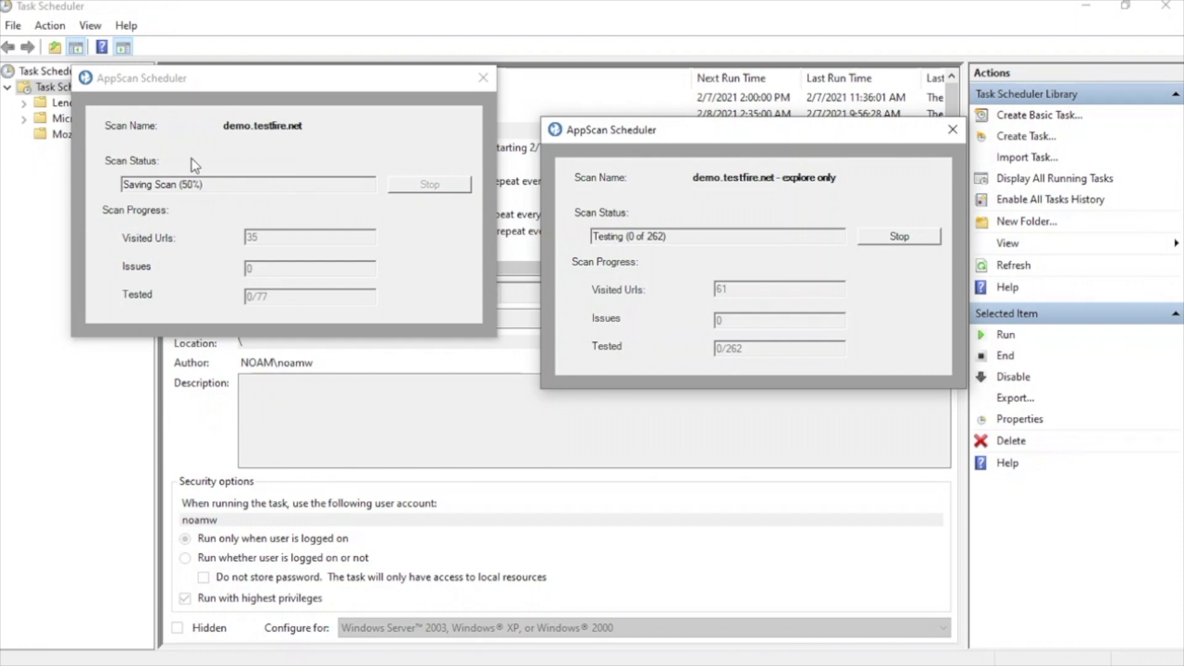
Switch to File Explorer, open demo.testfire.net2021-02-07_1159.scan from the AppScan folder in AppScan Standard, and close Task Scheduler.
key("alt+Tab")
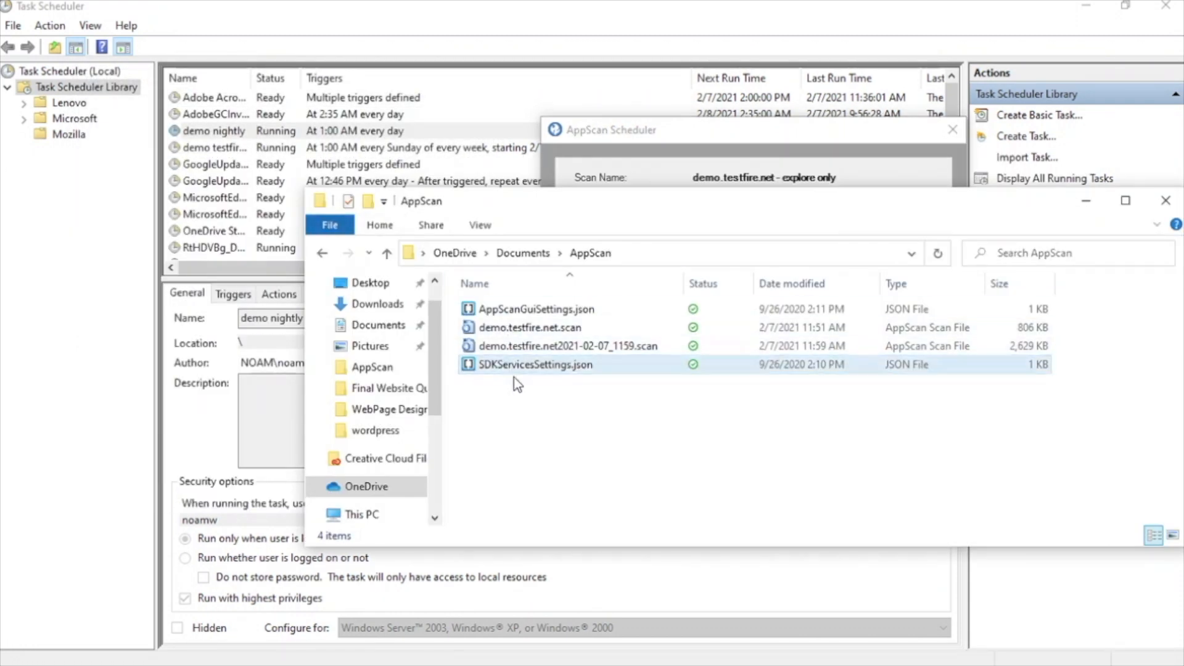
left_click(540, 346)
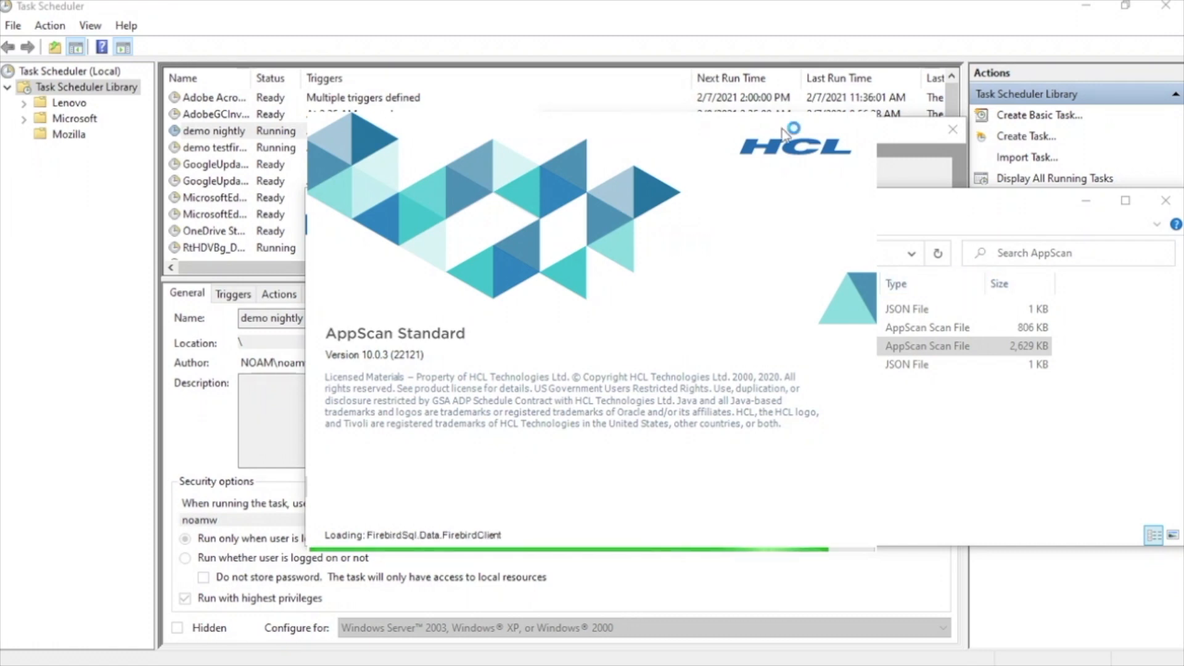
left_click(539, 19)
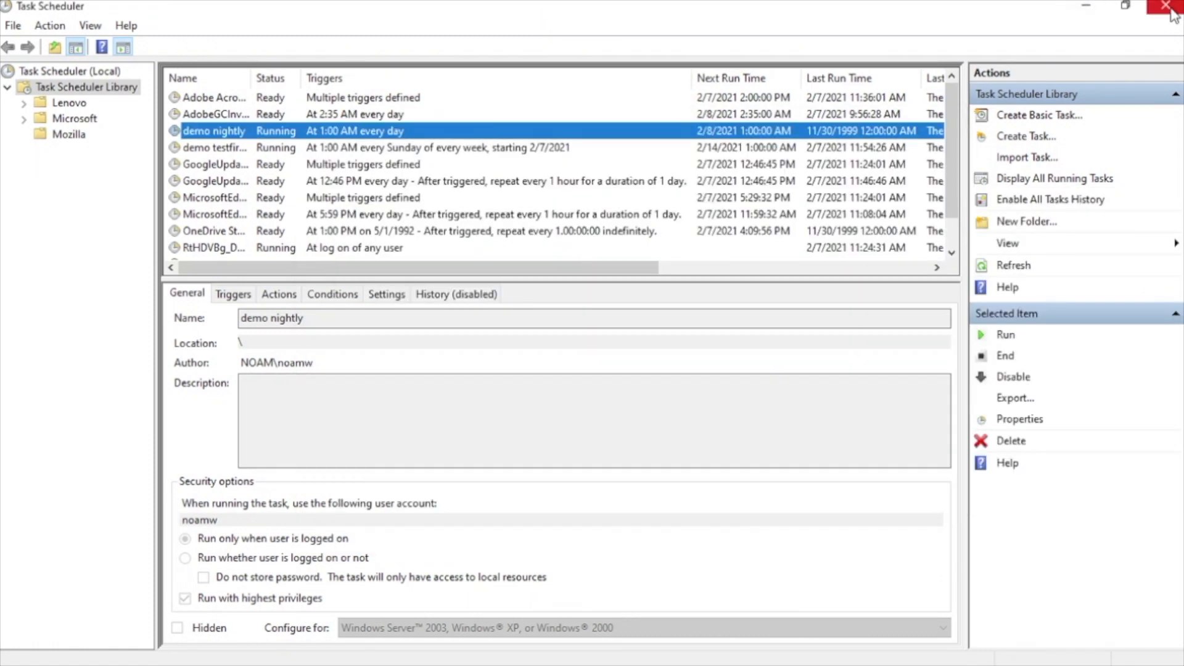
left_click(1166, 6)
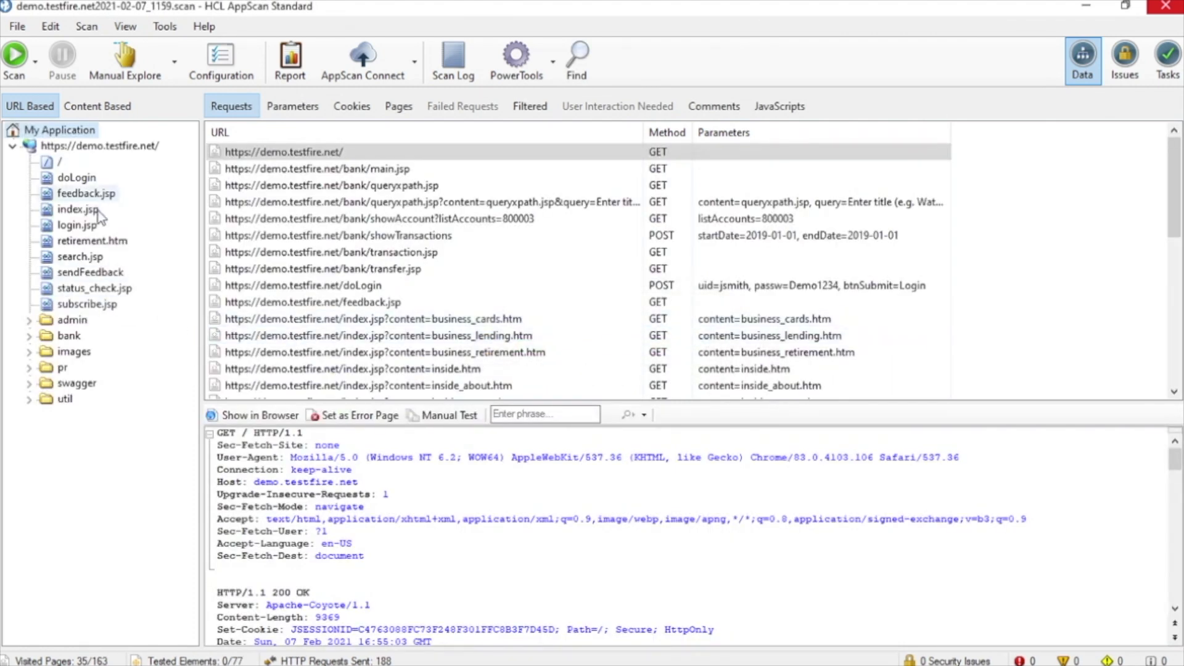
View the opened scan's security issues and return to its explored application data.
left_click(1124, 55)
left_click(1084, 56)
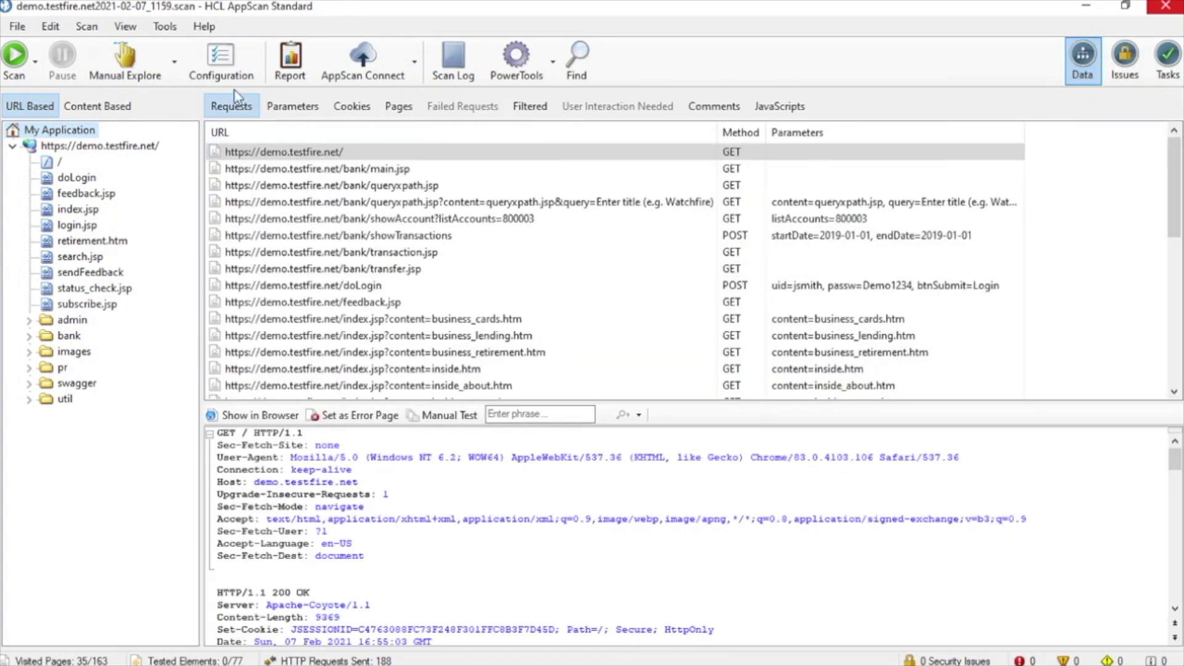
Review the schedule settings of the "demo testfire weekly" scan in the Scan Scheduler, and close it without making changes.
left_click(165, 26)
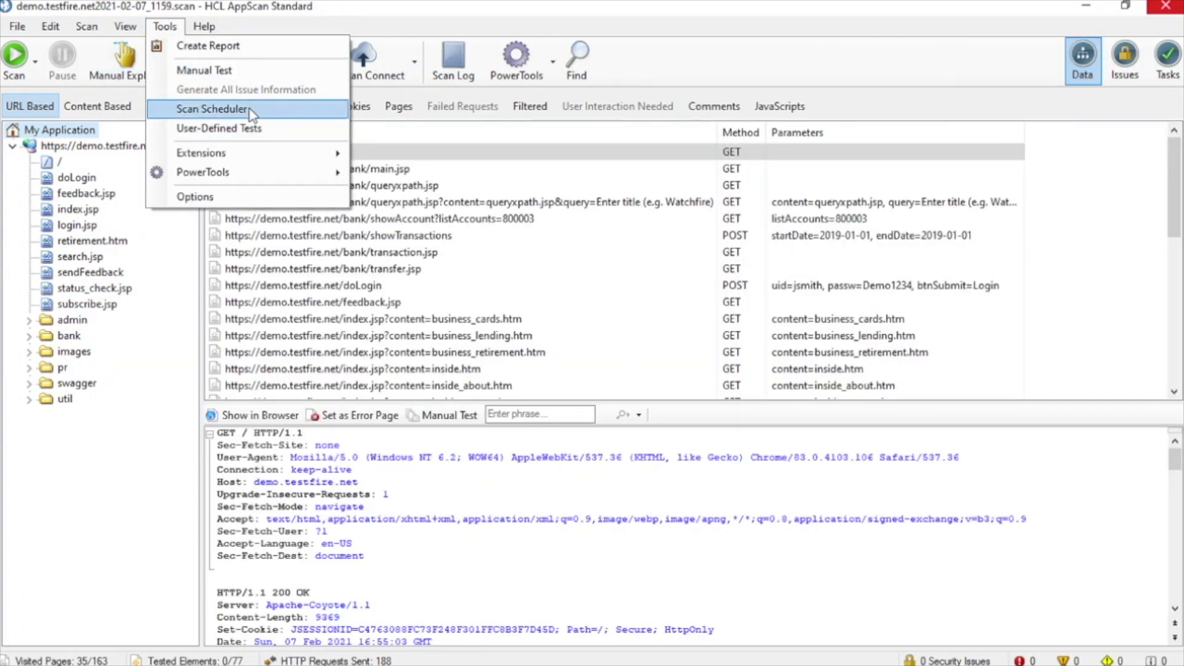
left_click(210, 110)
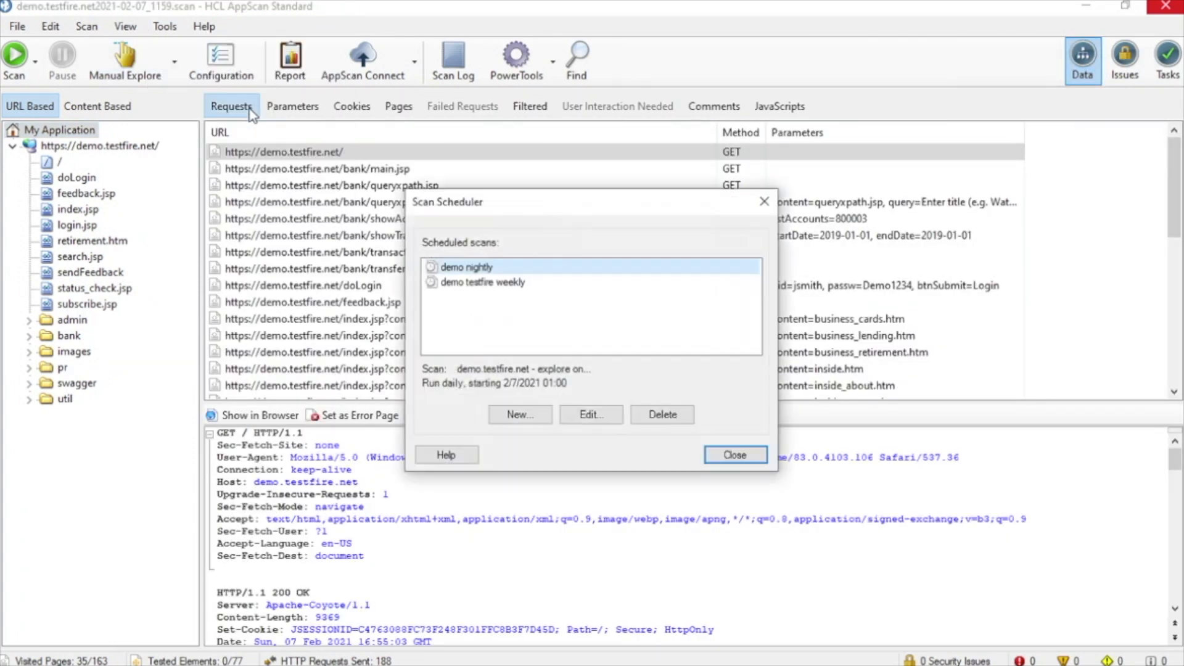
double_click(505, 280)
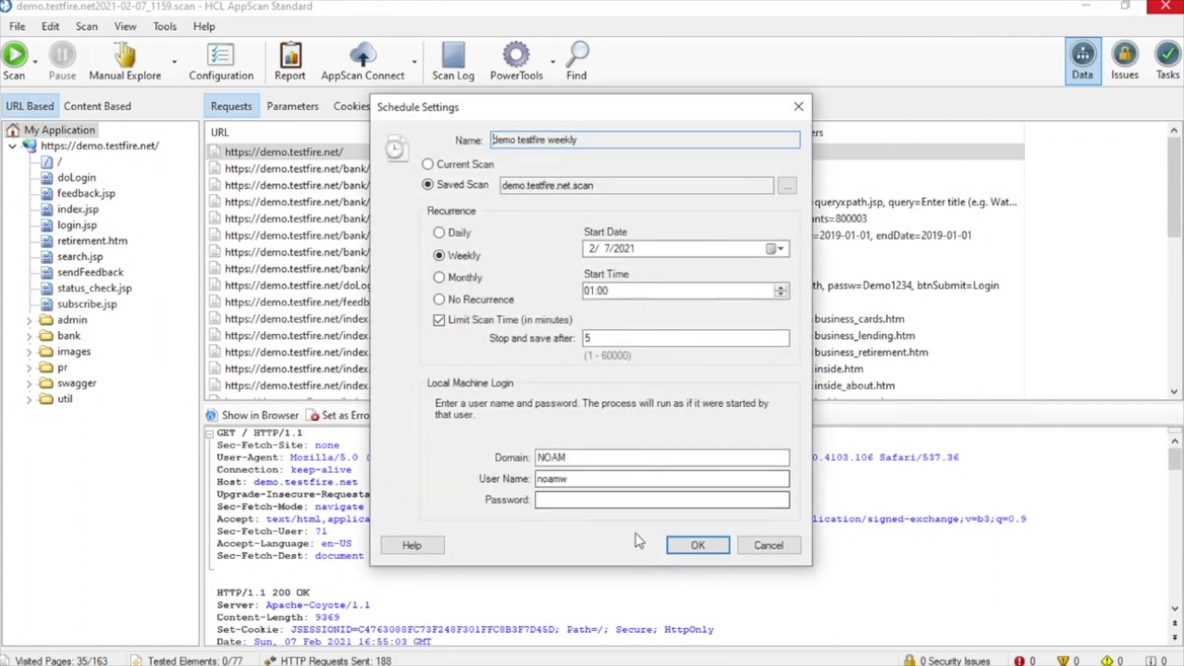
left_click(754, 543)
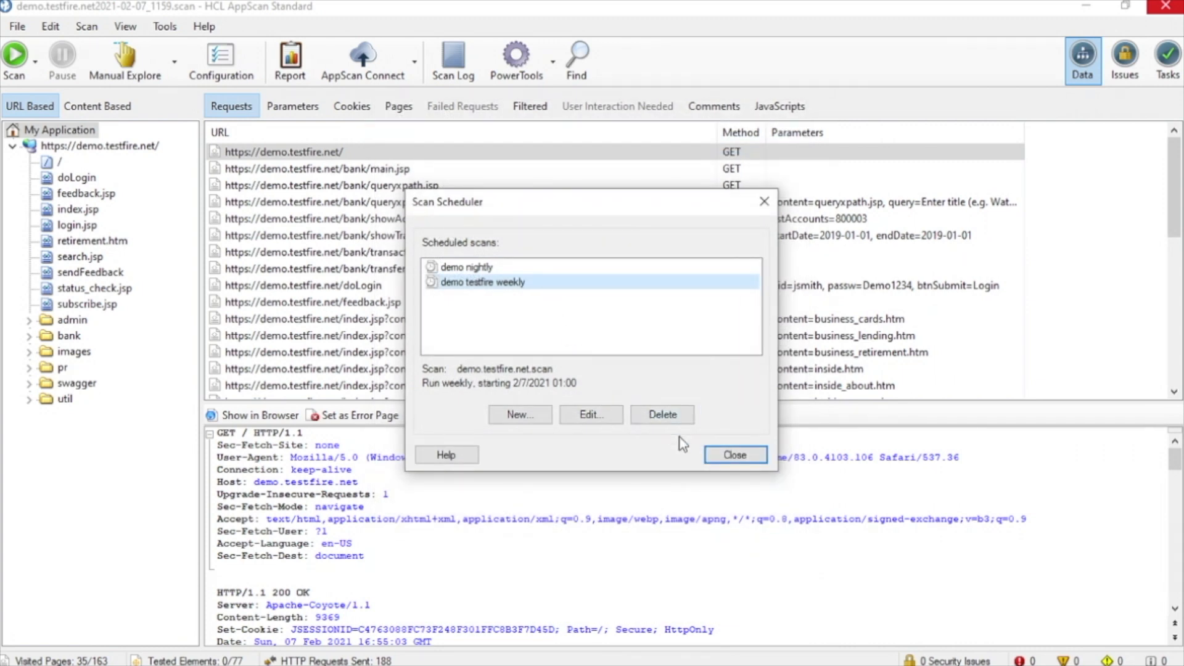
left_click(734, 454)
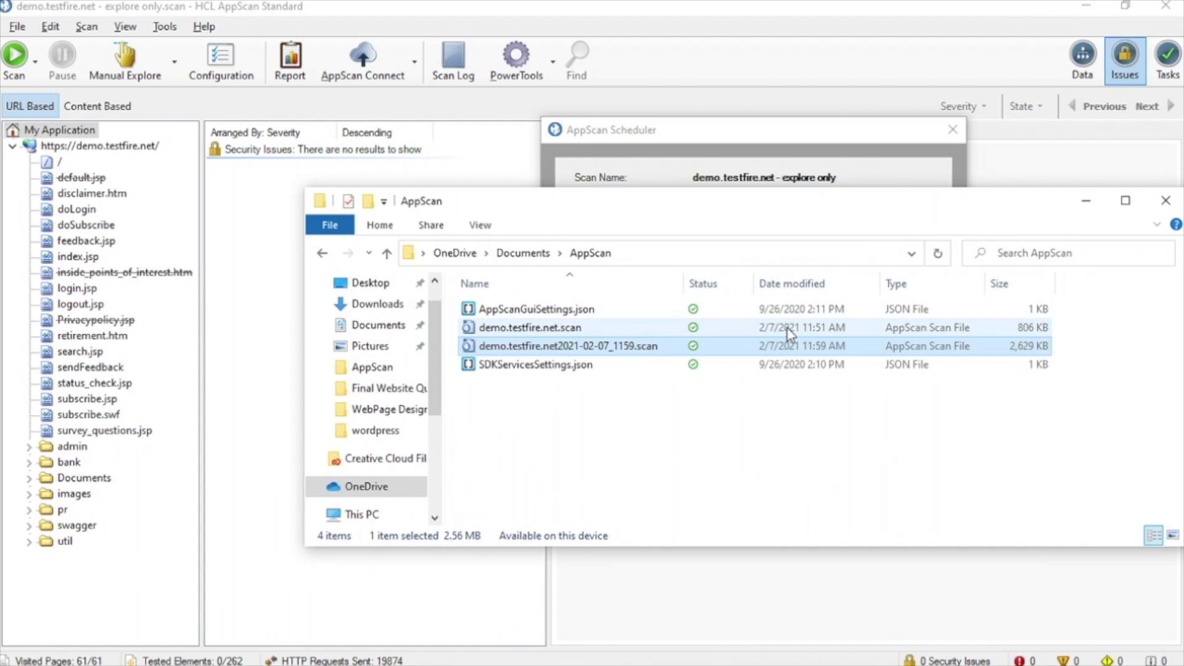
Switch to the AppScan Scheduler window and check the progress of the "demo.testfire.net - explore only" scan.
key("alt+Tab")
key("alt+Tab")
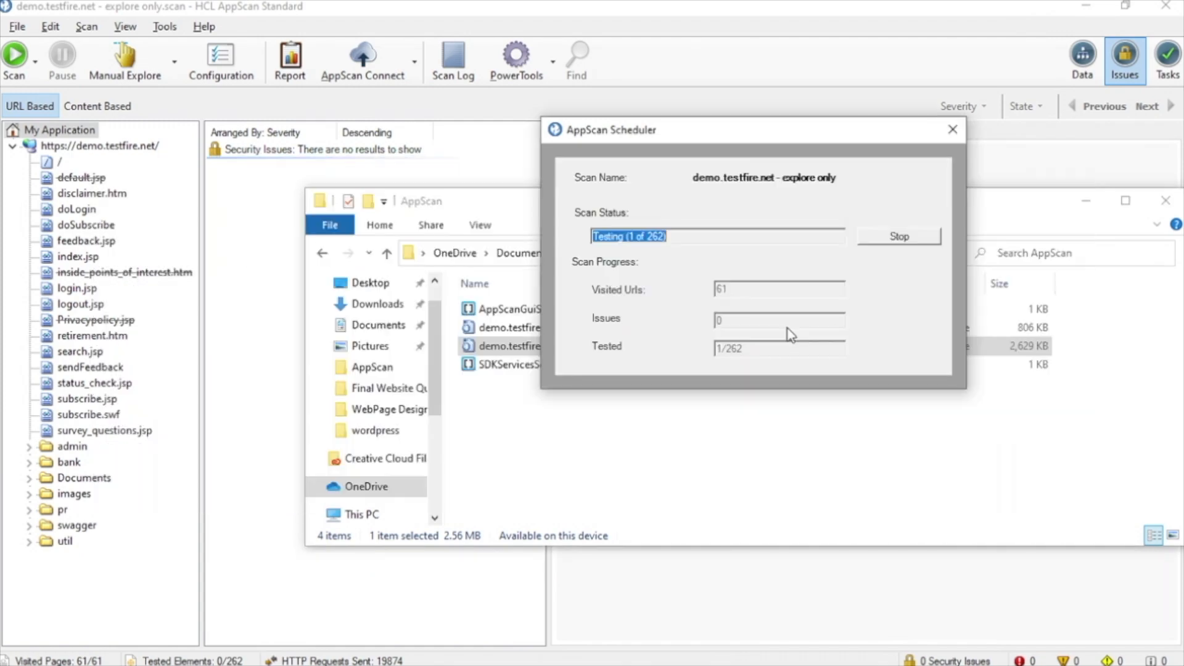
key("alt+Tab")
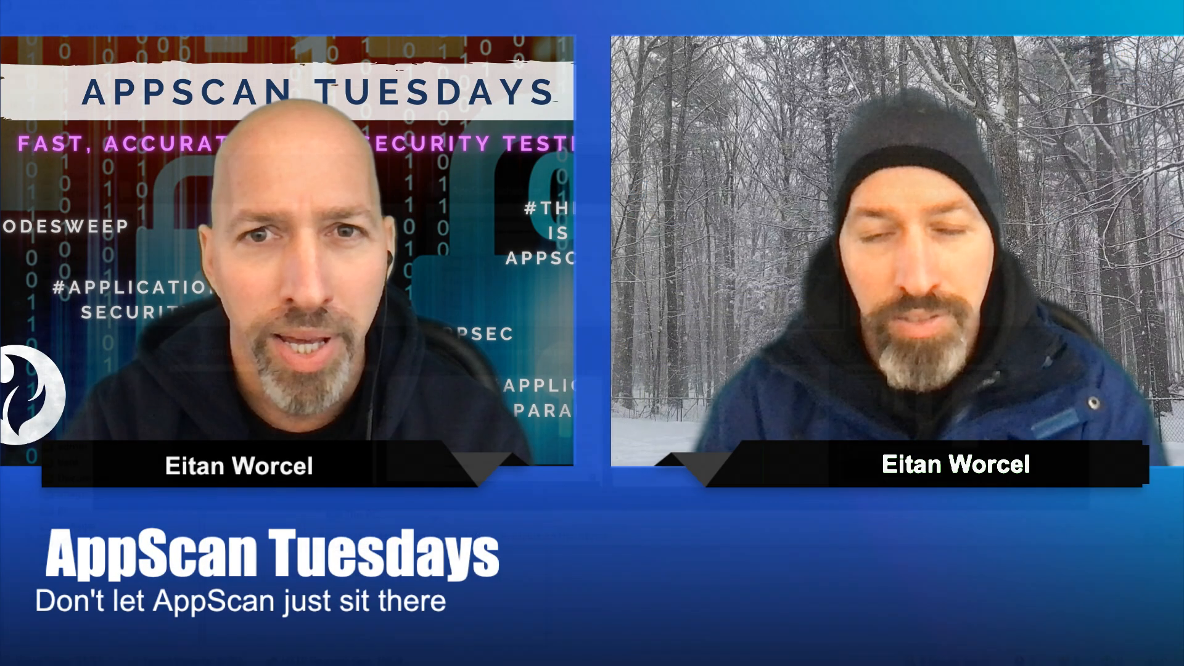